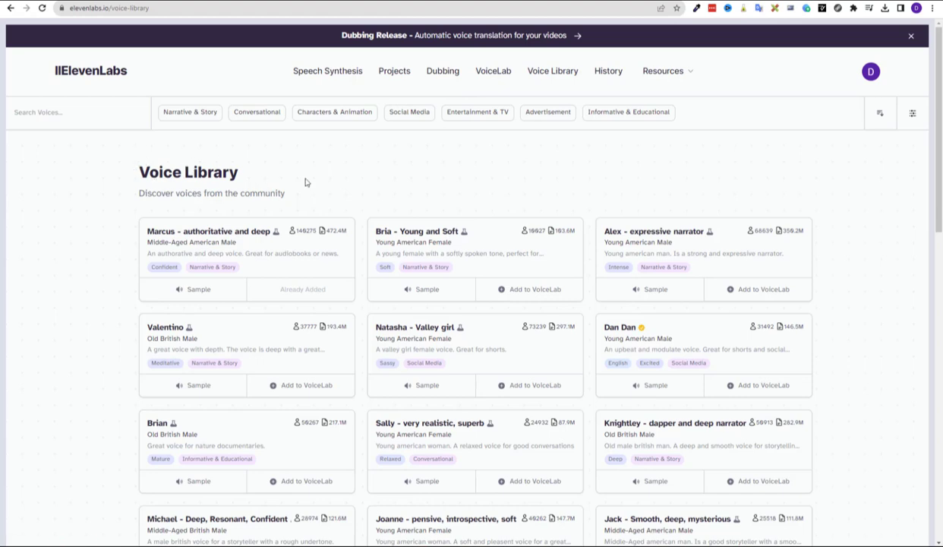
scroll(471, 228, "down", 3)
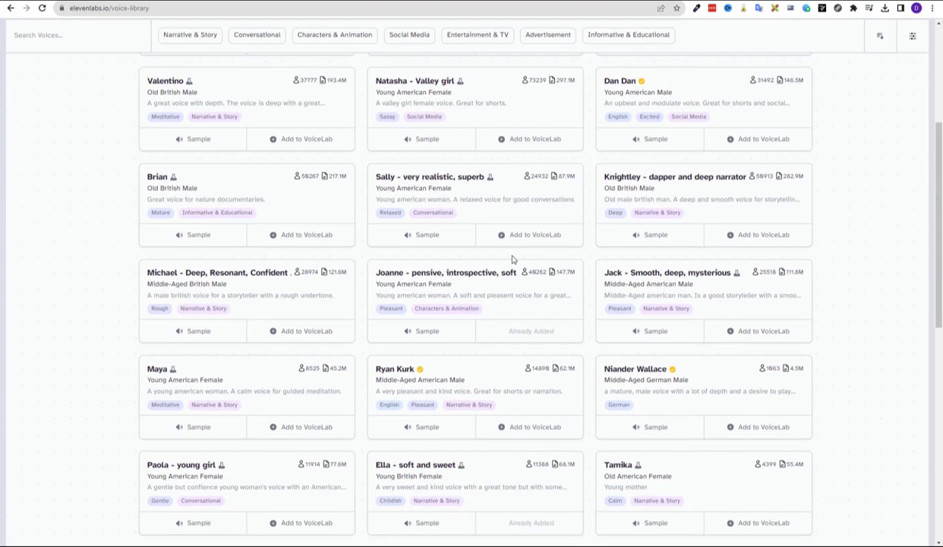
scroll(512, 259, "down", 3)
scroll(511, 260, "down", 5)
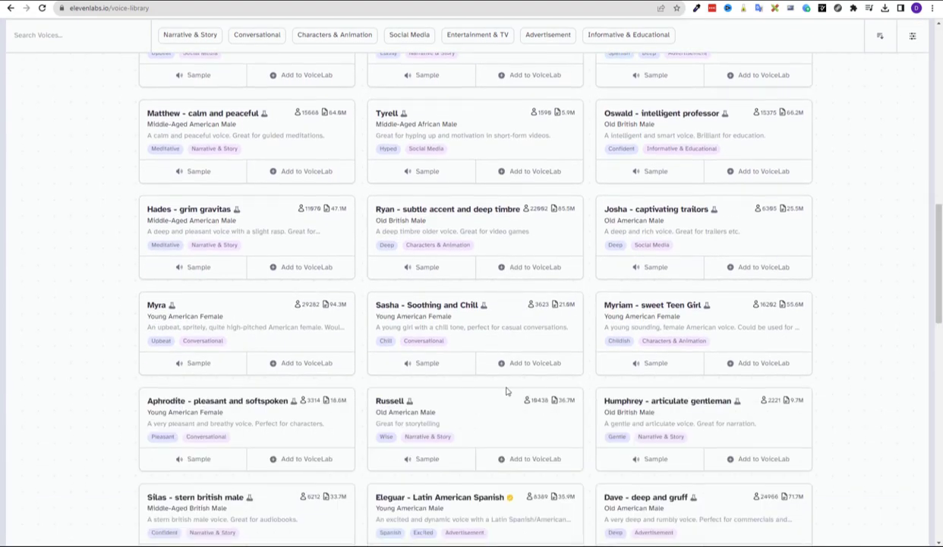
scroll(503, 365, "down", 4)
scroll(499, 327, "down", 3)
scroll(499, 315, "down", 3)
scroll(498, 313, "down", 2)
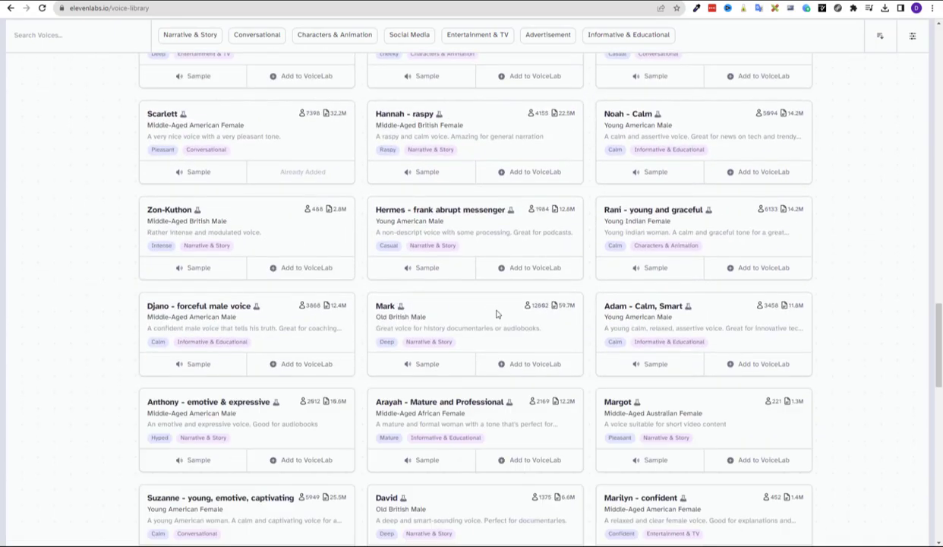
scroll(498, 313, "down", 1)
scroll(498, 313, "down", 4)
scroll(496, 315, "down", 5)
scroll(498, 312, "down", 3)
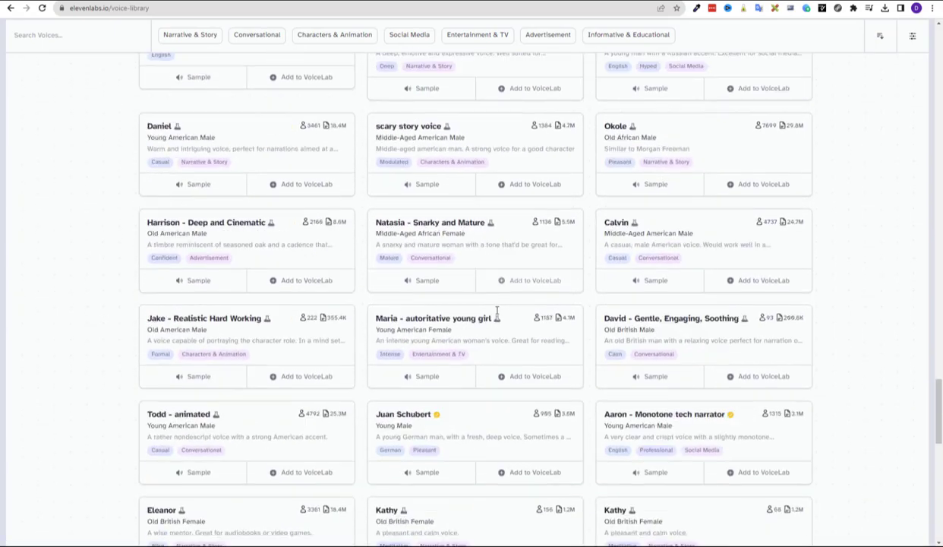
scroll(498, 312, "down", 5)
scroll(474, 288, "up", 15)
scroll(448, 269, "up", 15)
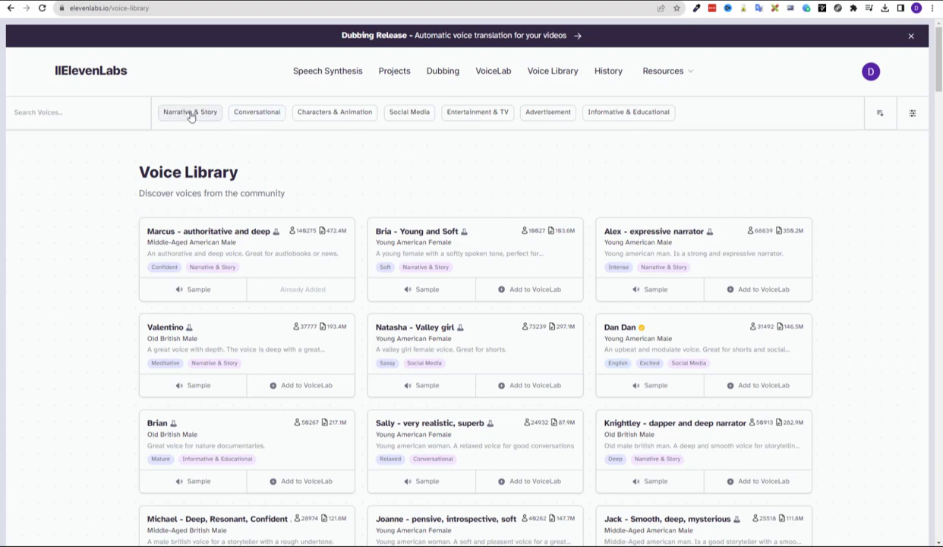
Step: Try combining the Characters, Social Media, Entertainment, Educational and Narrative category chips, then clear them all
left_click(326, 113)
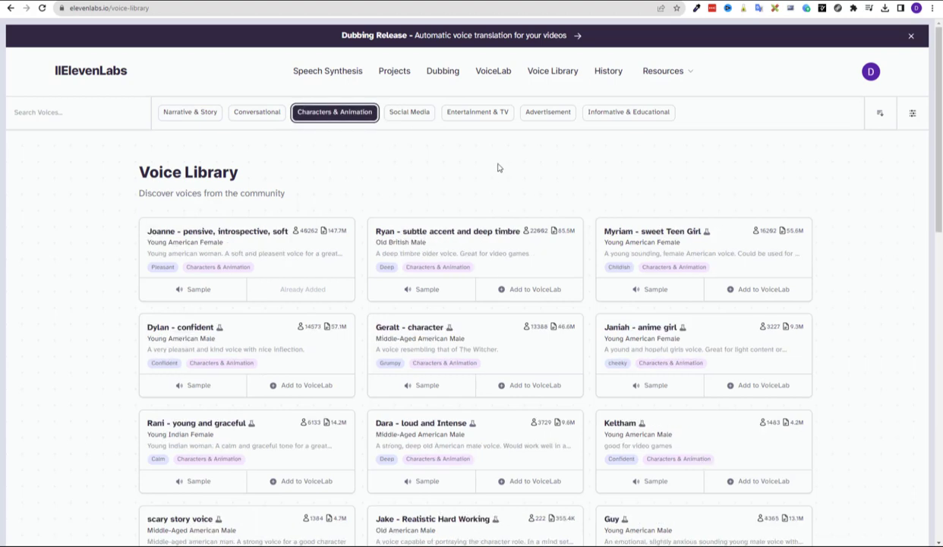
left_click(409, 113)
left_click(478, 115)
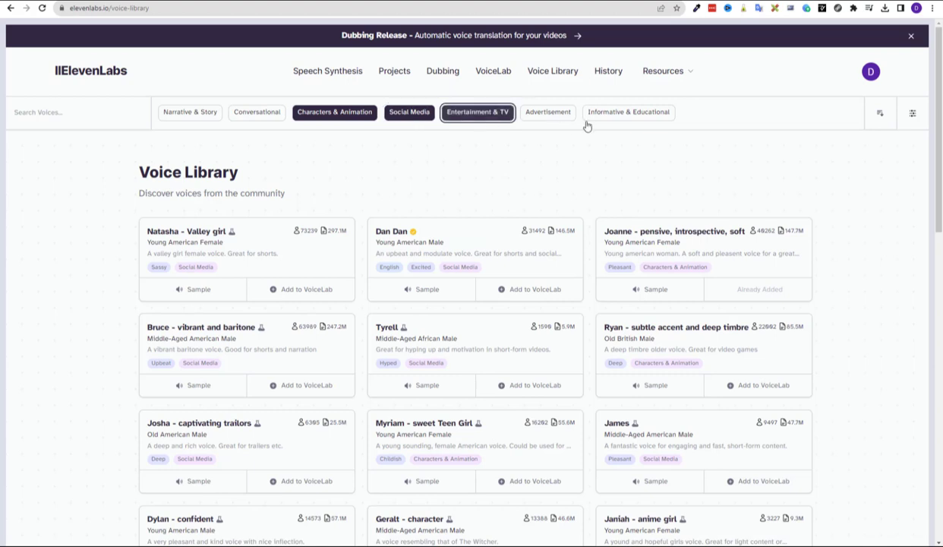
left_click(629, 117)
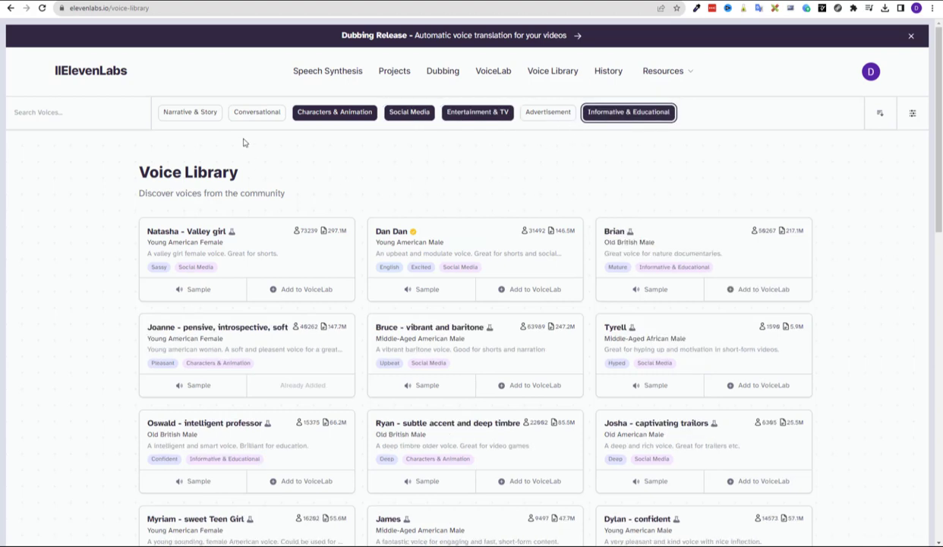
left_click(183, 112)
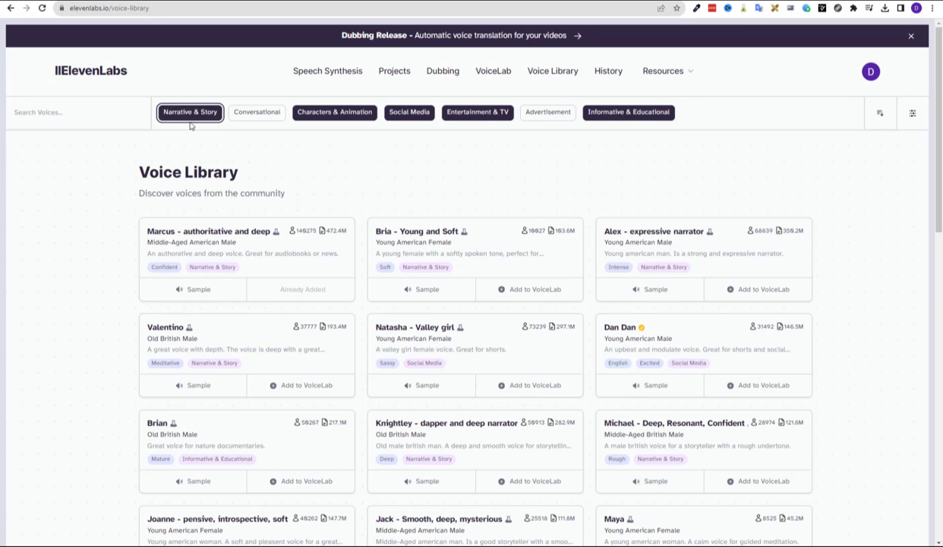
left_click(185, 116)
left_click(323, 114)
left_click(410, 114)
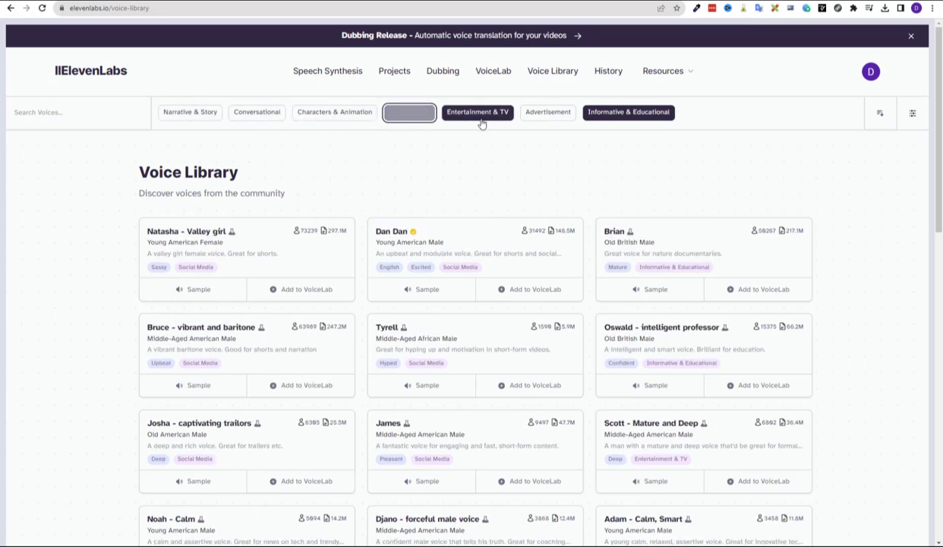
left_click(476, 114)
left_click(607, 114)
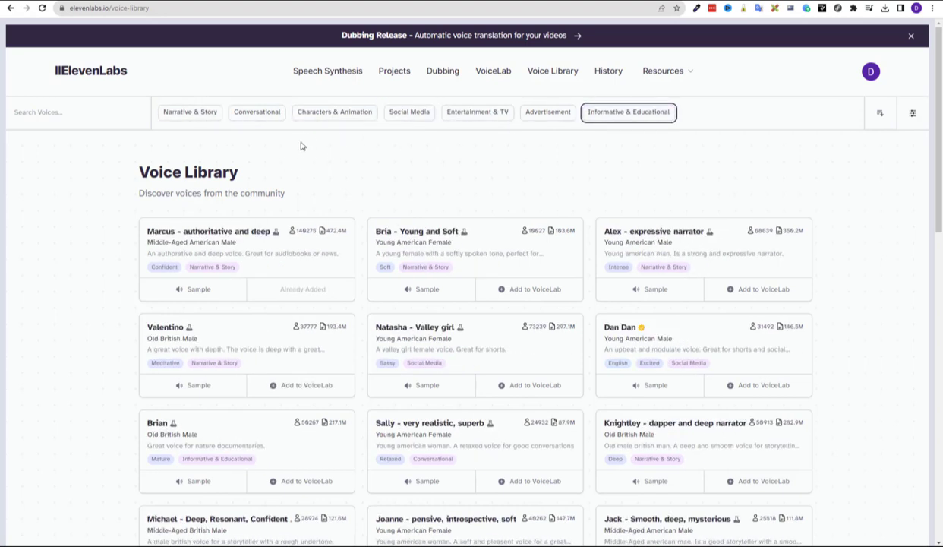
Step: Filter to Narrative & Story voices only and scroll through the narration results
left_click(193, 114)
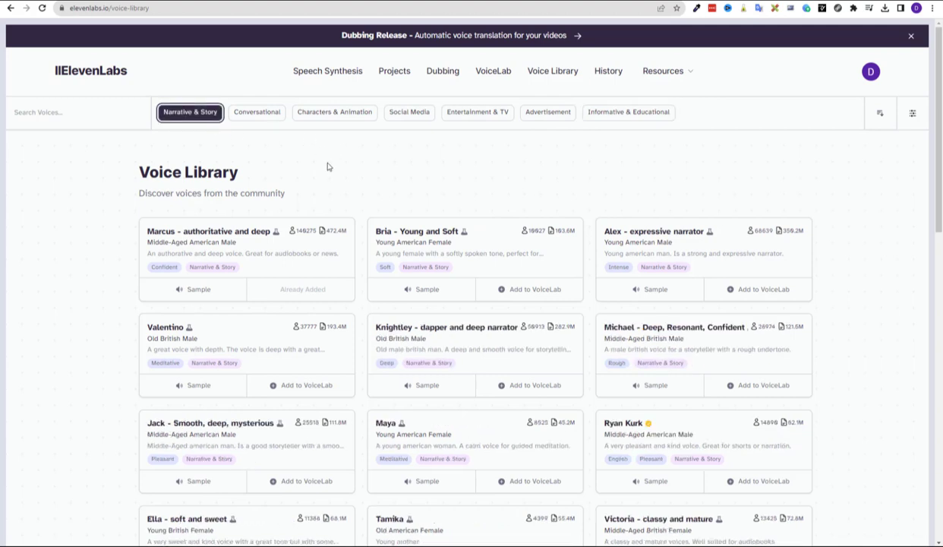
scroll(588, 260, "down", 15)
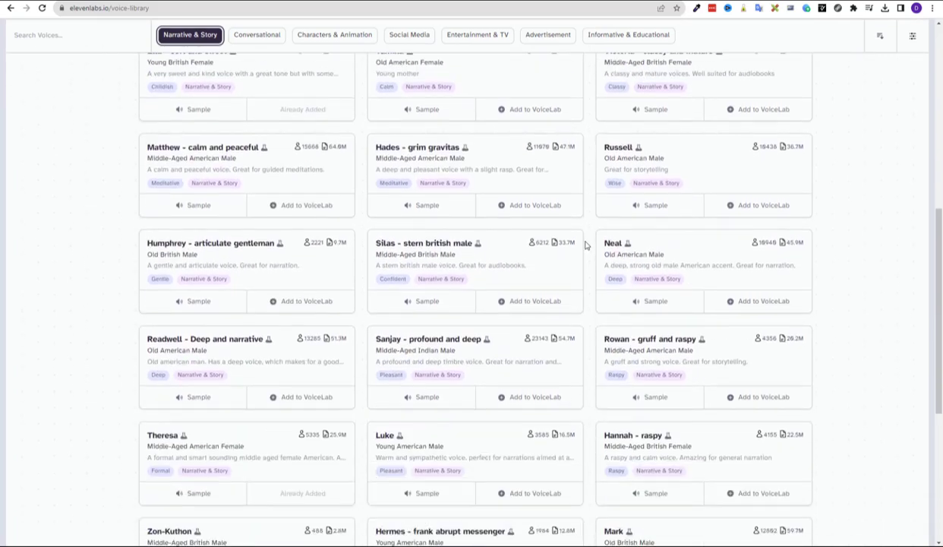
scroll(589, 259, "down", 3)
scroll(590, 259, "down", 3)
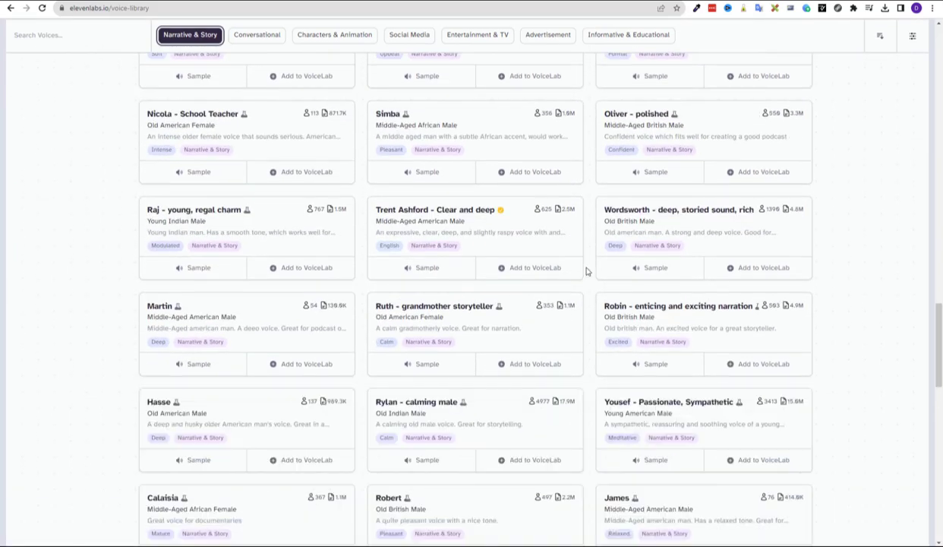
scroll(476, 285, "up", 10)
scroll(461, 267, "up", 5)
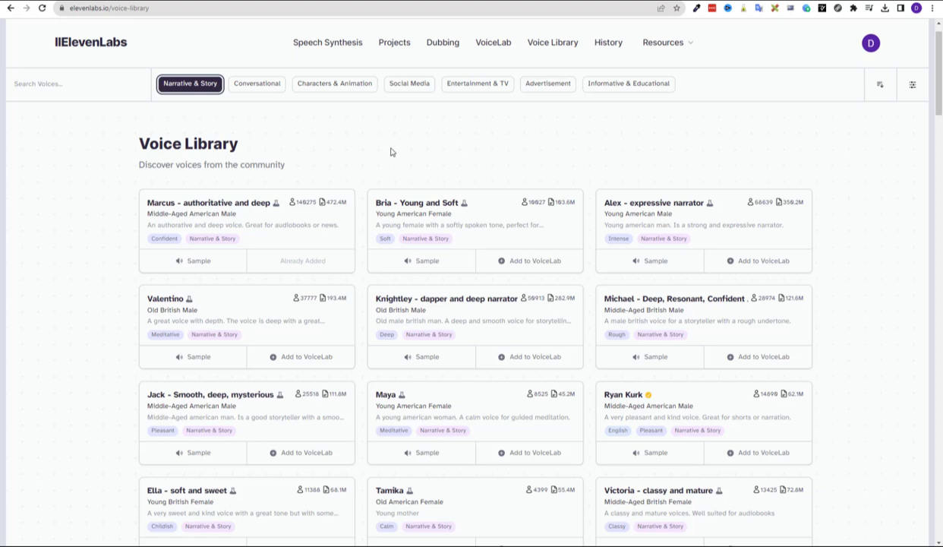
Step: Play the Sample previews on the Marcus, Bria, Knightley and Jack voice cards
left_click(198, 263)
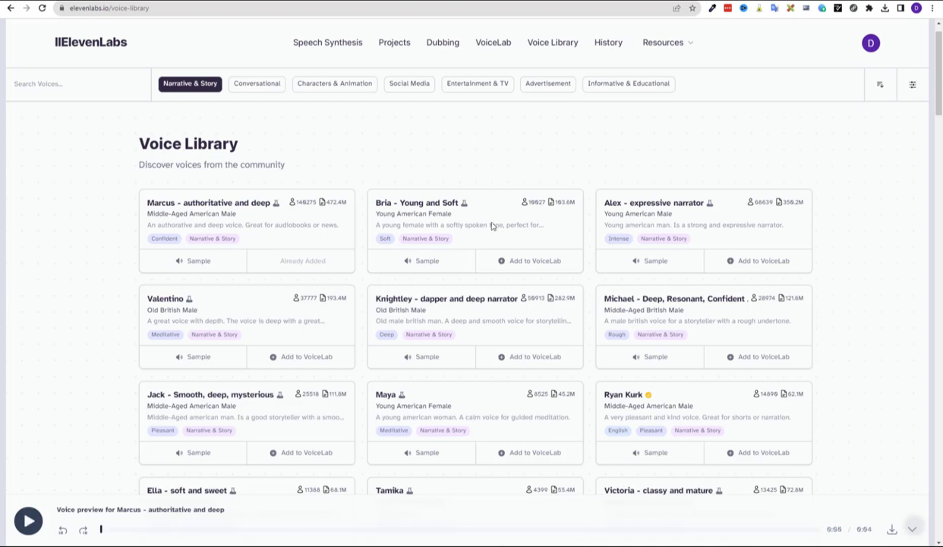
left_click(430, 261)
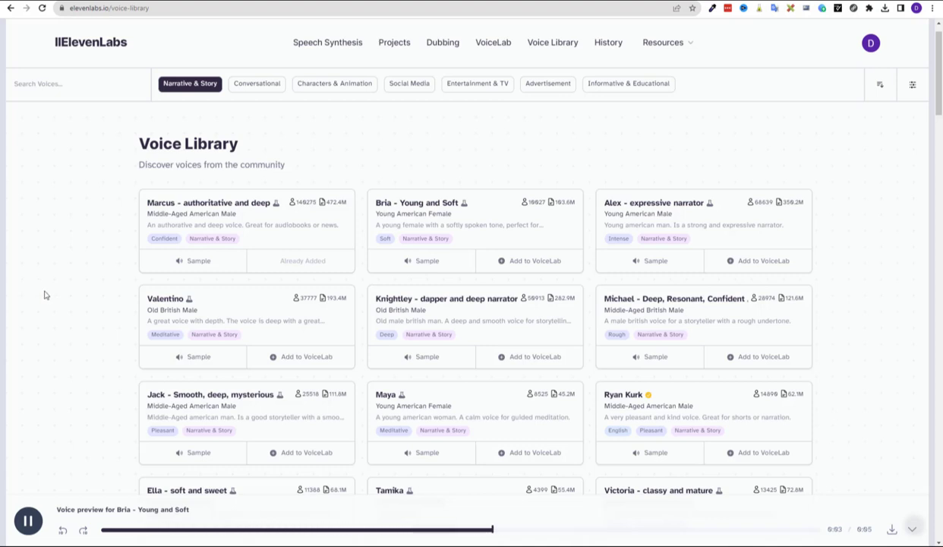
left_click(430, 357)
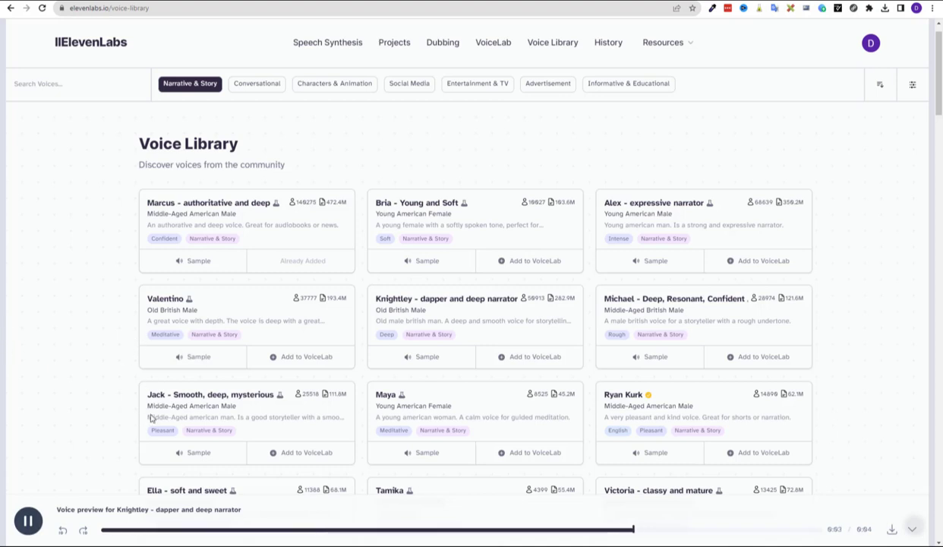
left_click(191, 452)
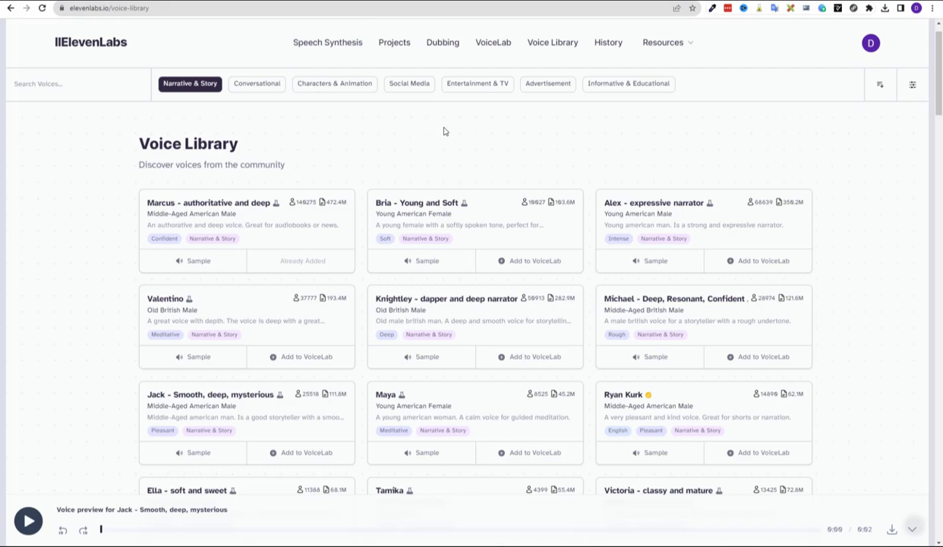
left_click(338, 47)
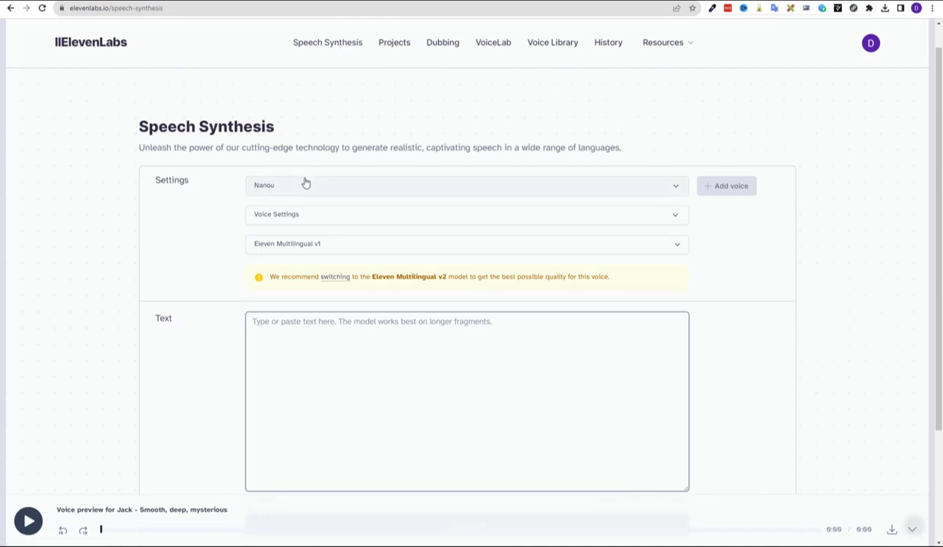
left_click(676, 187)
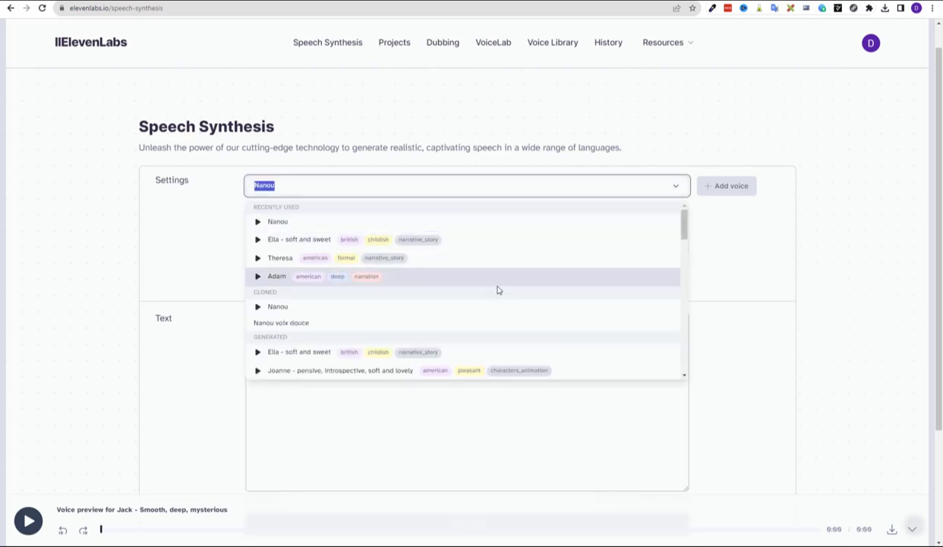
scroll(417, 297, "down", 3)
scroll(417, 297, "down", 2)
scroll(417, 296, "down", 6)
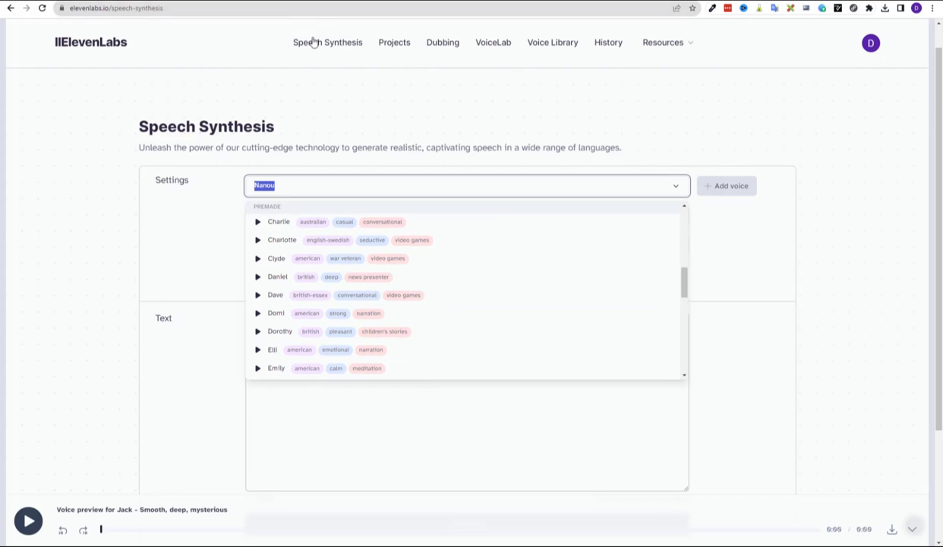
left_click(548, 45)
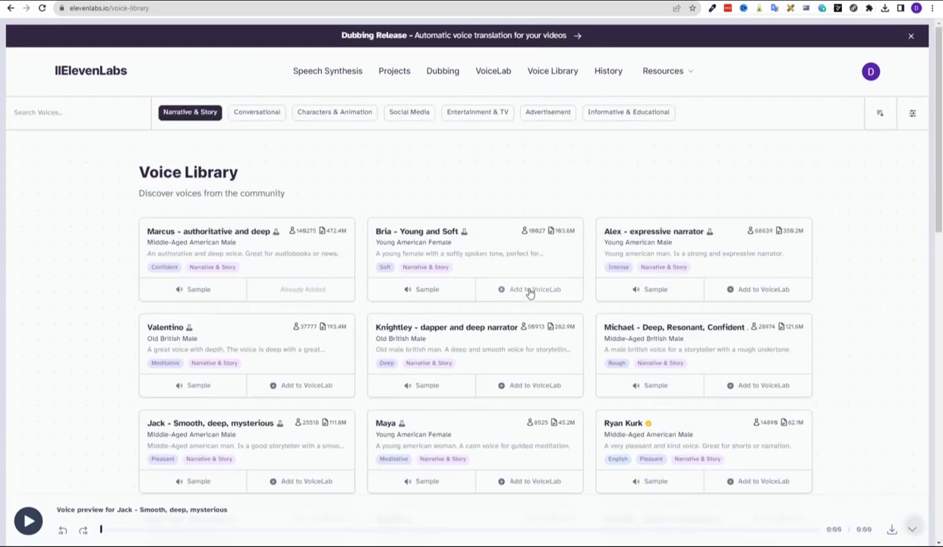
Step: Add Alex - expressive narrator to VoiceLab under its default name, then go to Speech Synthesis
left_click(763, 292)
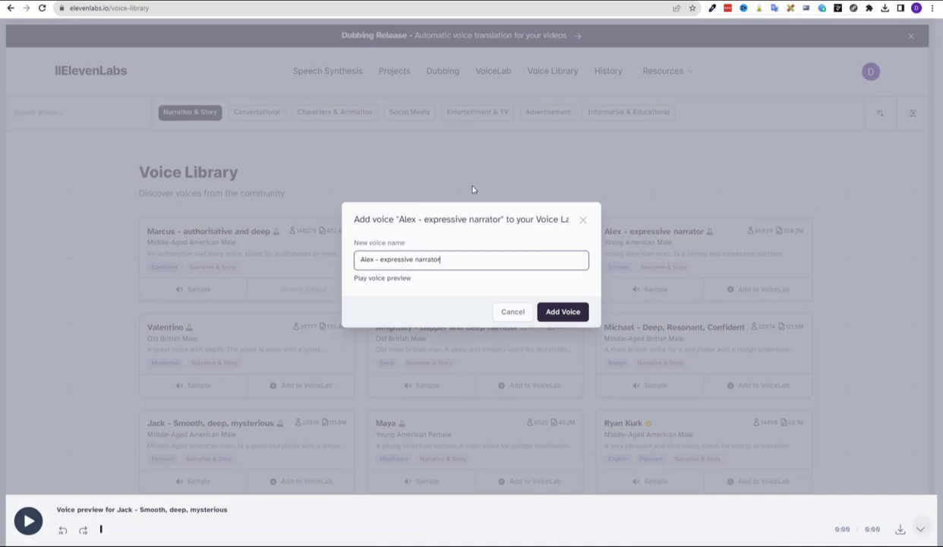
left_click(570, 320)
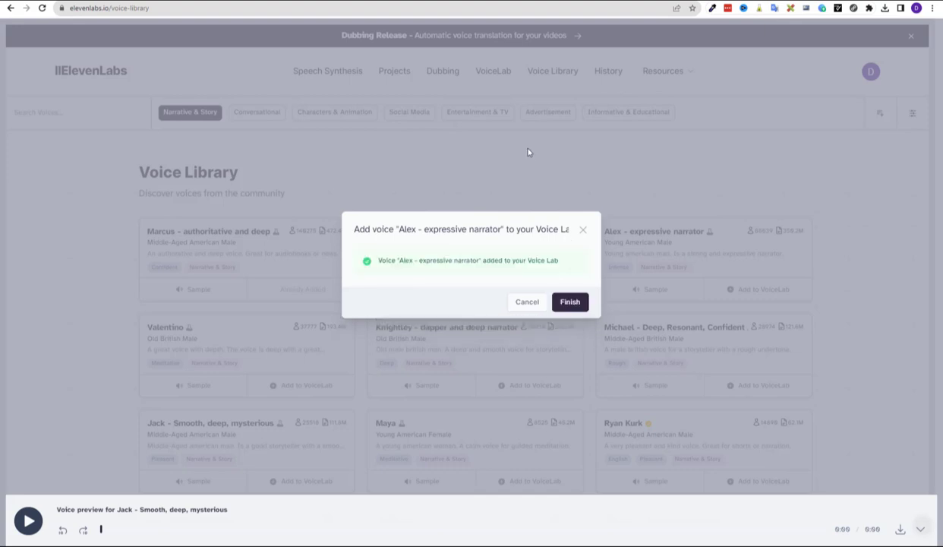
left_click(566, 301)
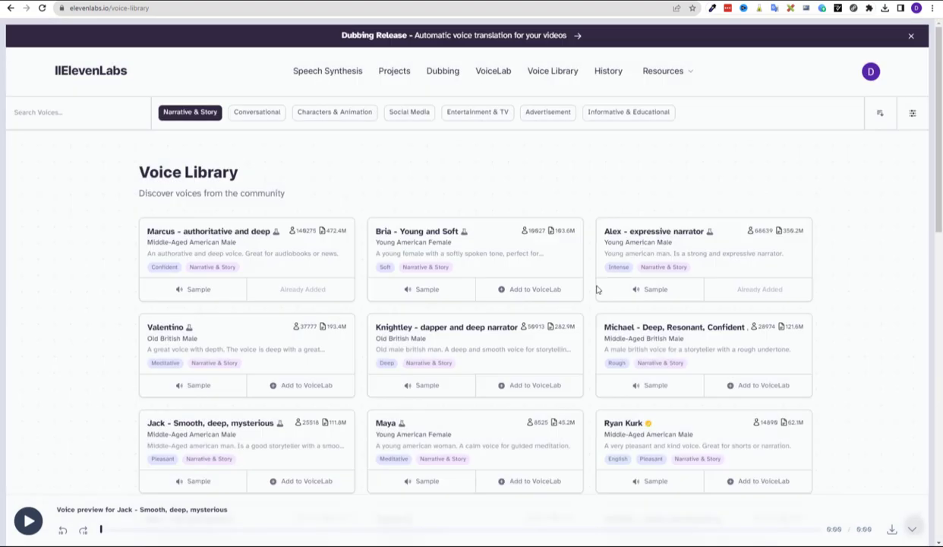
left_click(334, 76)
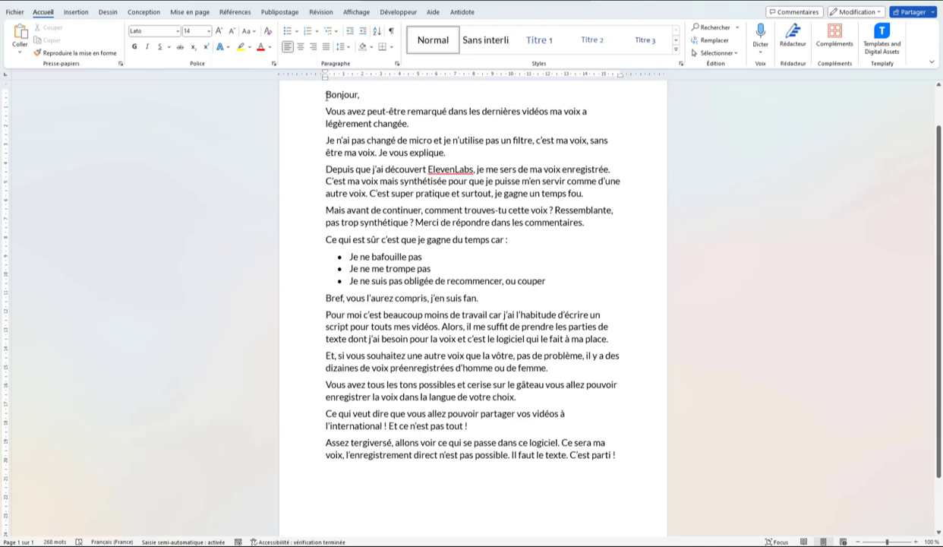
Step: Copy the French script's first four paragraphs, from 'Bonjour' to 'je gagne un temps fou.'
left_click_drag(326, 94, 585, 193)
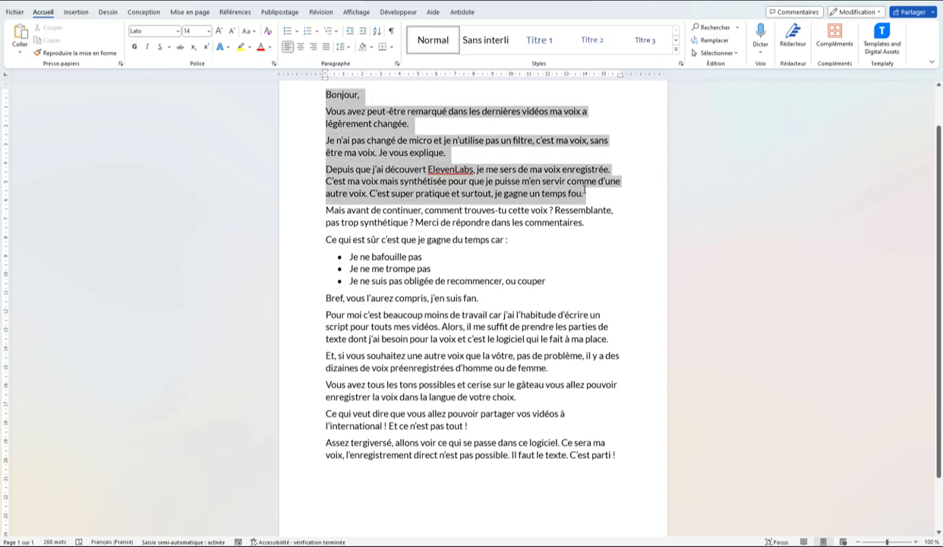
right_click(367, 153)
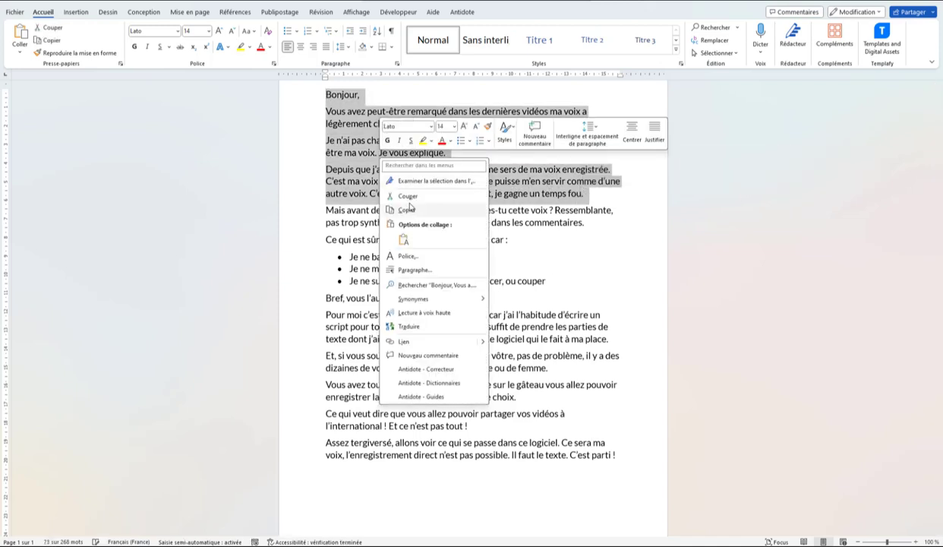
left_click(409, 204)
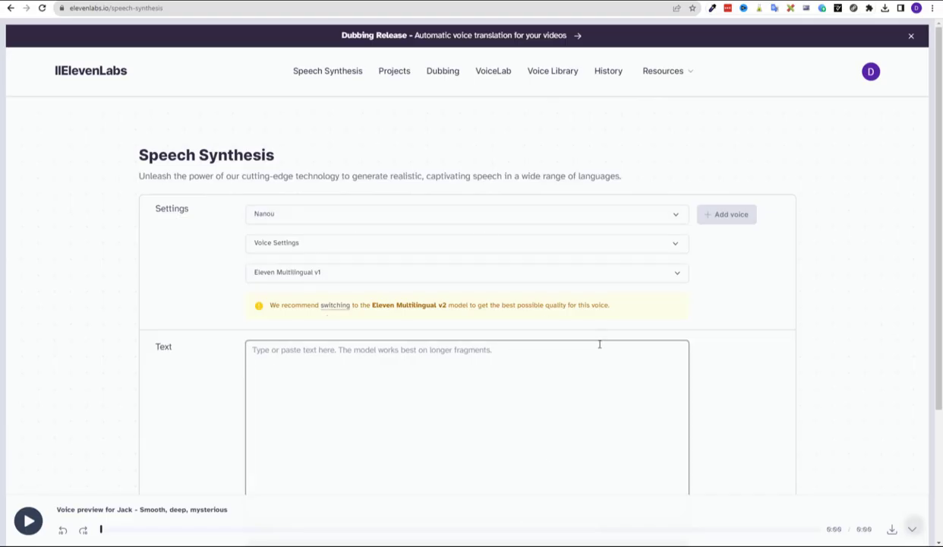
Step: Paste the French script as speech text, choose Alex - expressive narrator, and expand Voice Settings
right_click(285, 355)
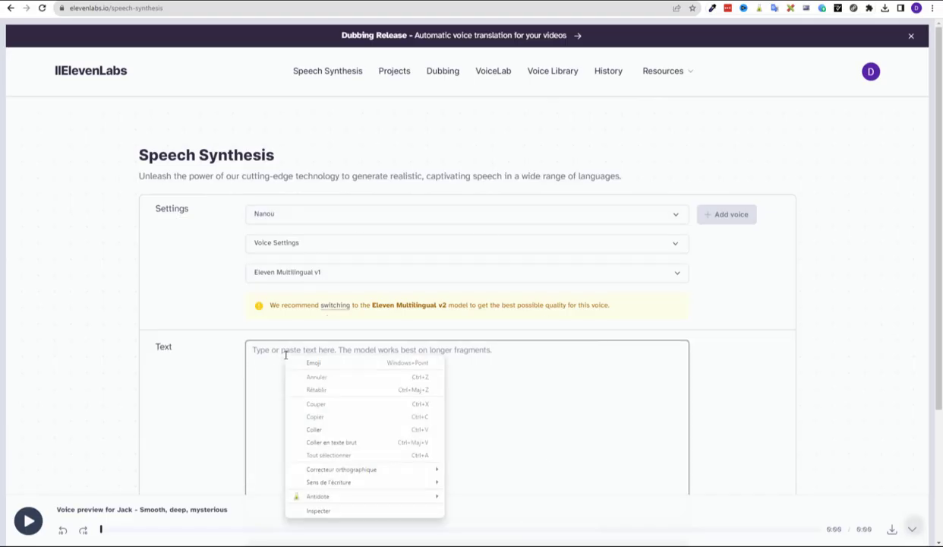
left_click(318, 428)
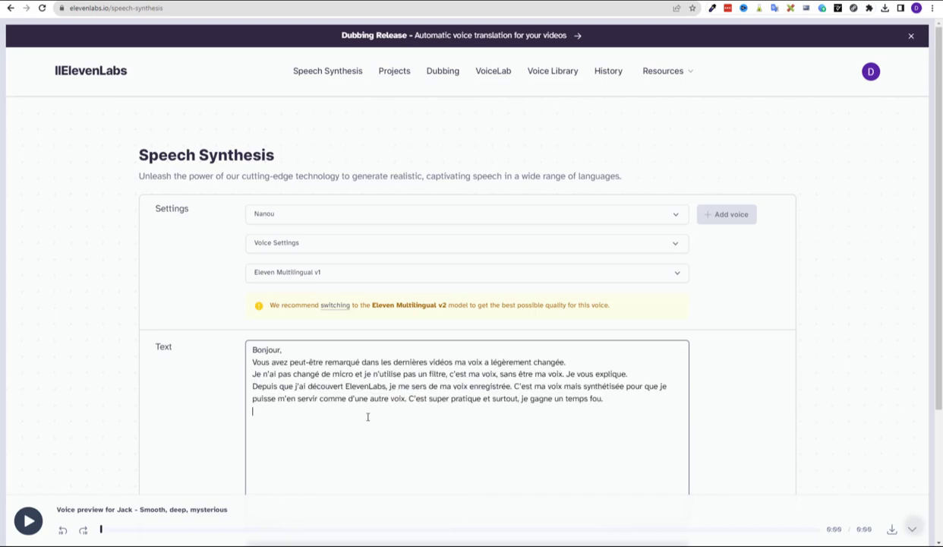
left_click(672, 214)
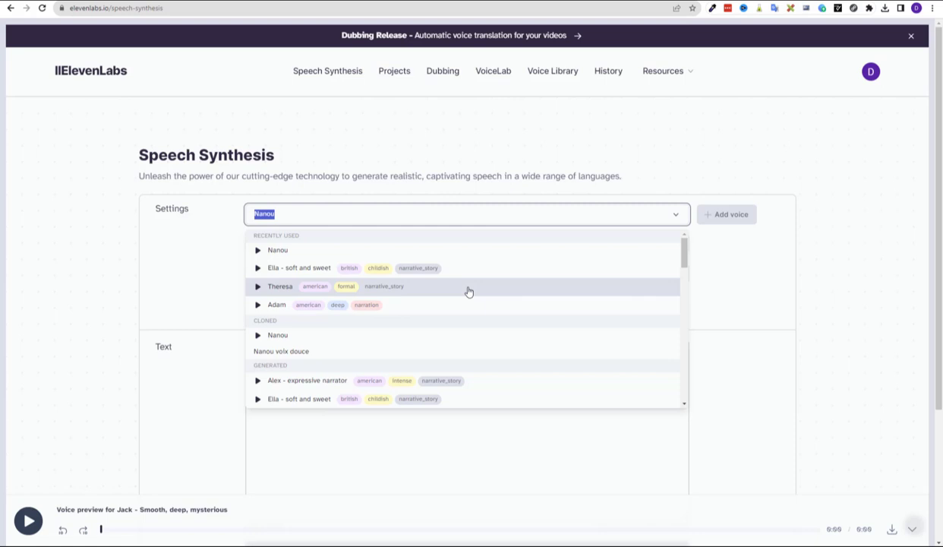
left_click(332, 380)
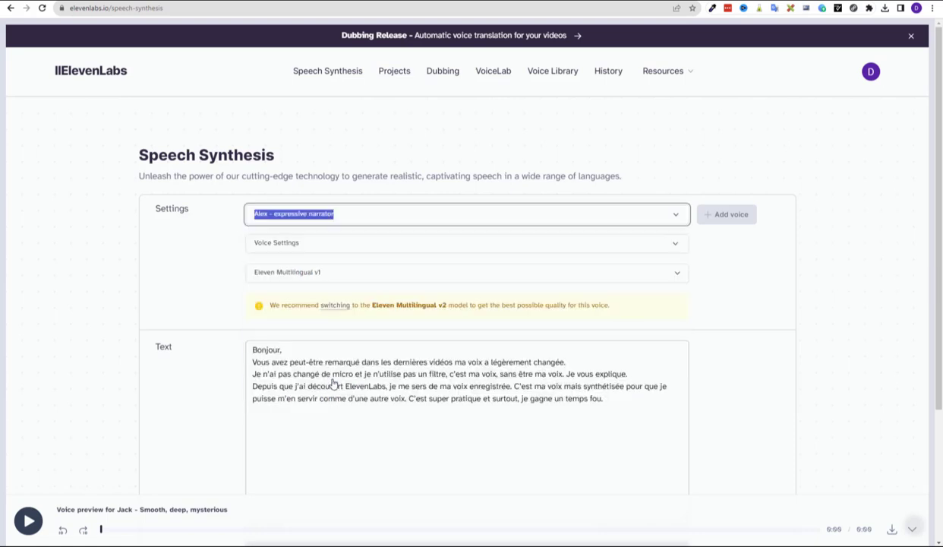
left_click(375, 241)
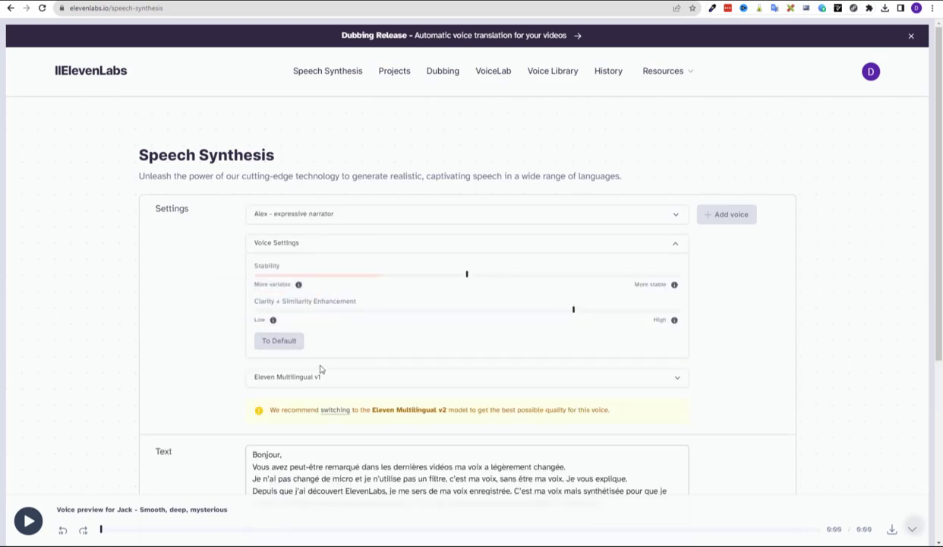
Step: Choose Eleven Multilingual v2 in the Choose a model dialog
left_click(679, 381)
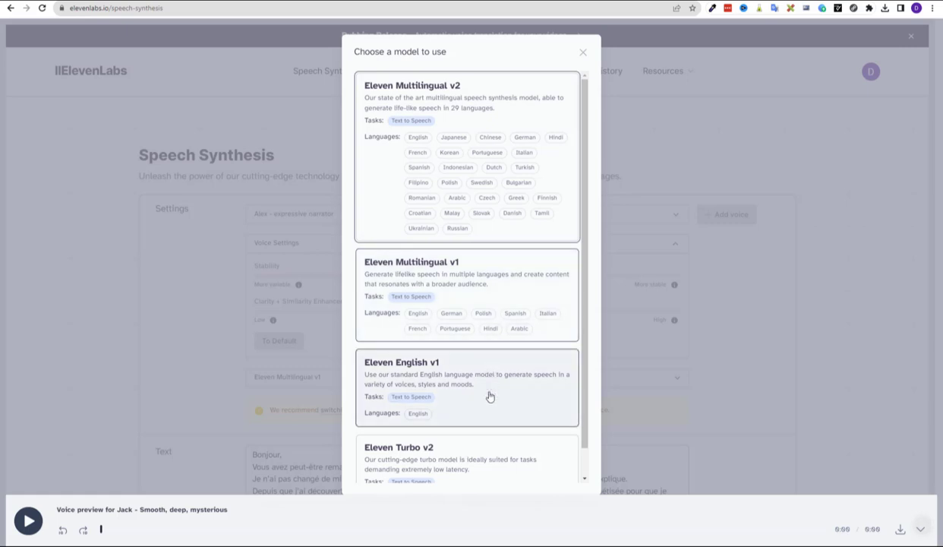
scroll(484, 450, "down", 1)
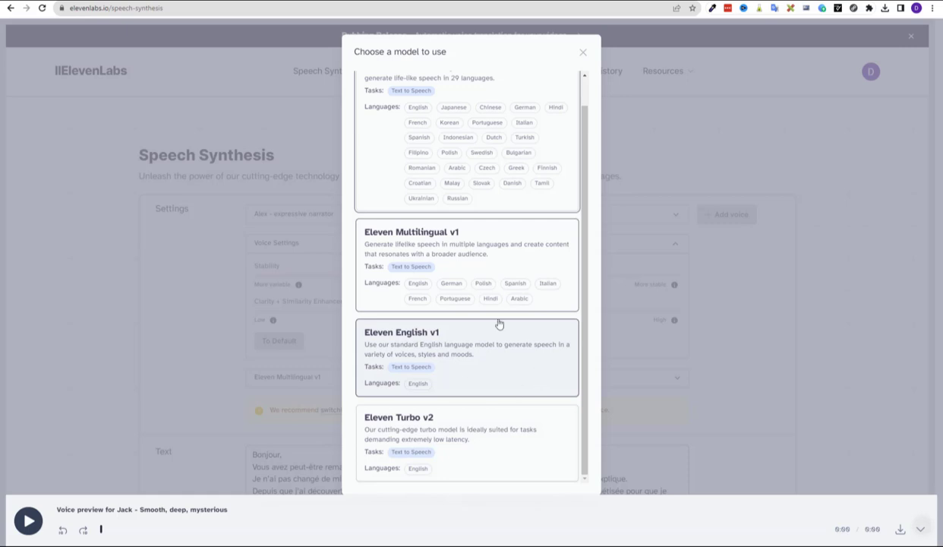
scroll(465, 168, "up", 1)
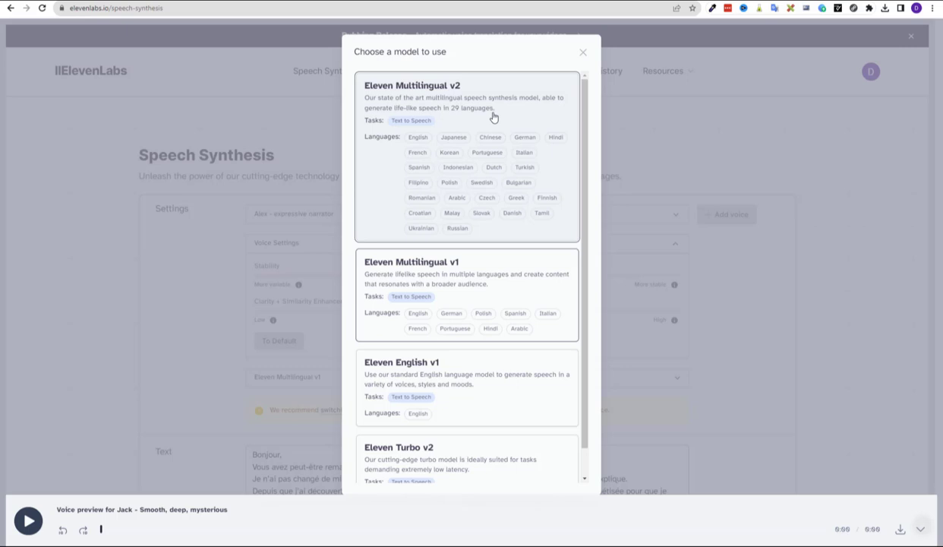
left_click(412, 155)
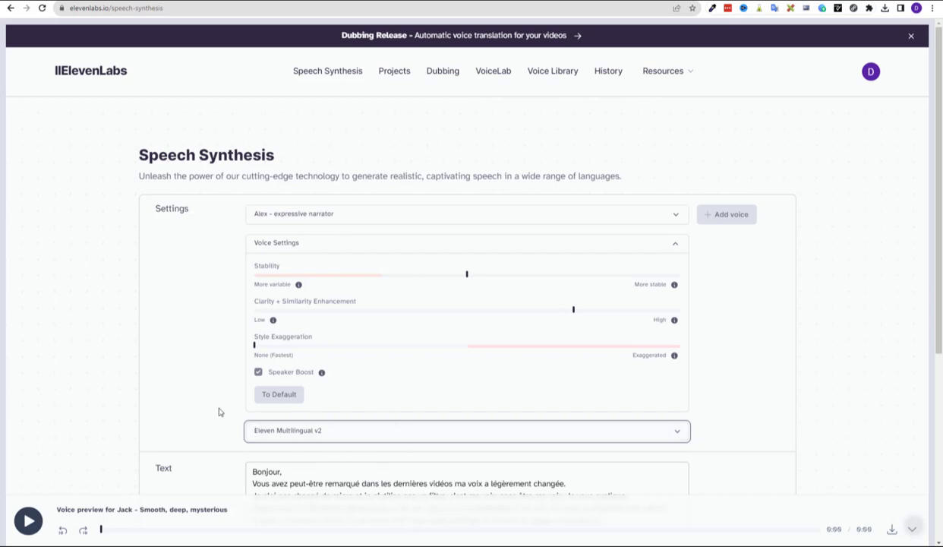
scroll(193, 346, "down", 5)
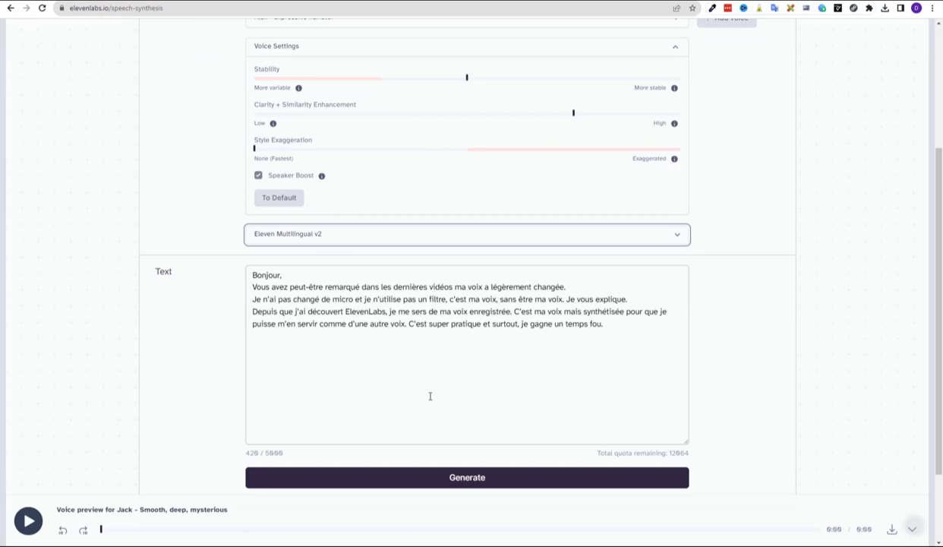
scroll(430, 395, "down", 3)
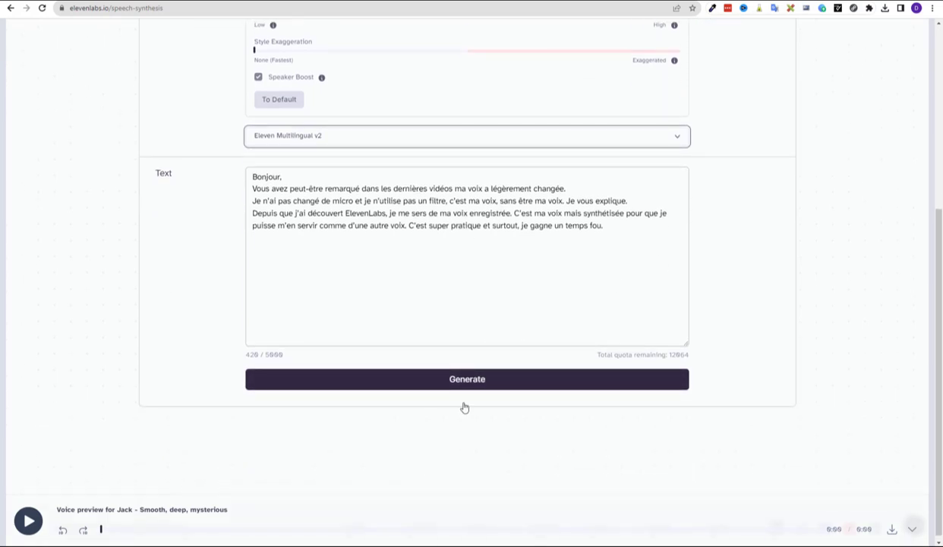
Step: Generate the French speech with Multilingual v2 and pause playback partway through
left_click(462, 382)
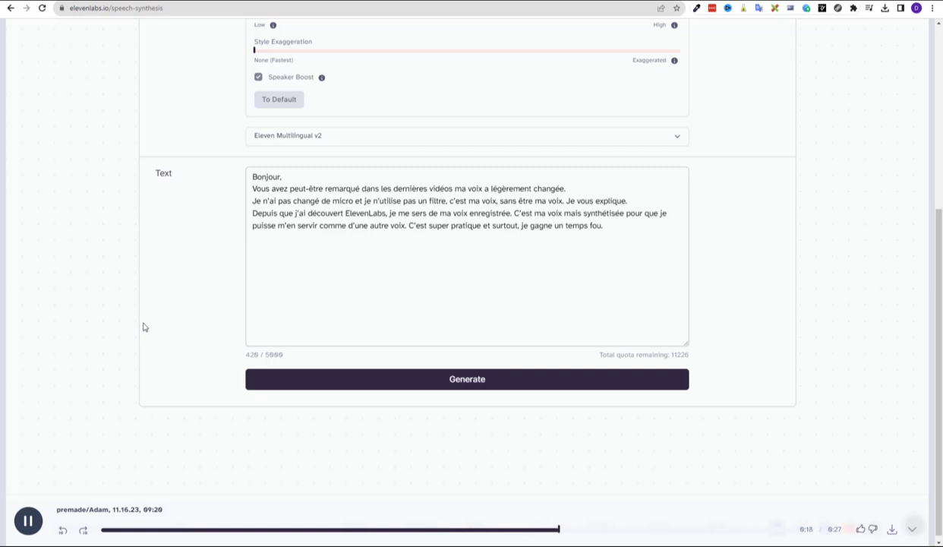
left_click(27, 519)
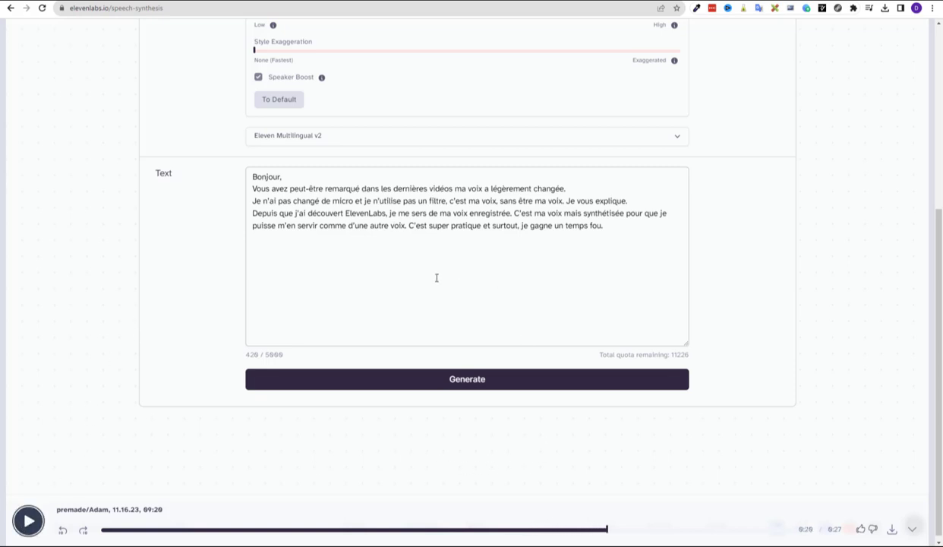
scroll(378, 278, "up", 5)
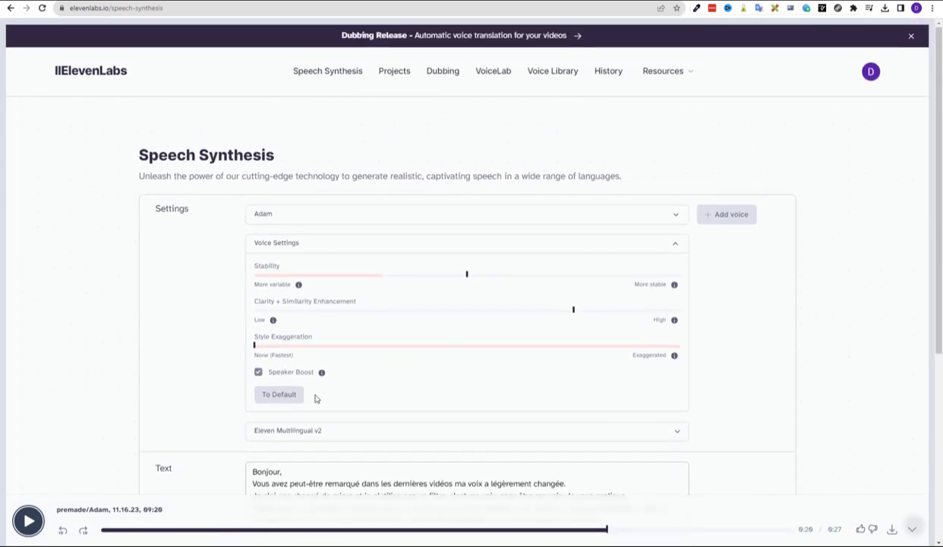
Step: Select Eleven Multilingual v1 in the Choose a model dialog
left_click(662, 430)
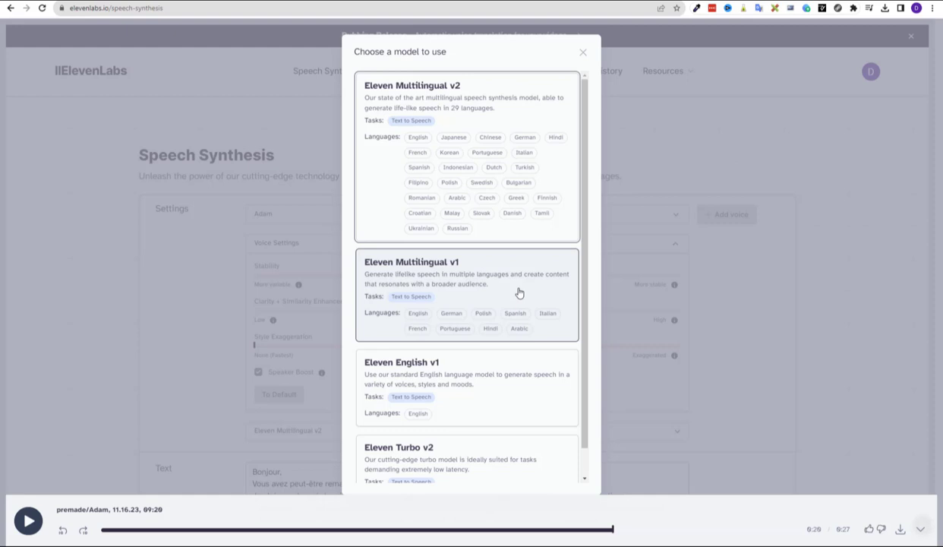
left_click(417, 334)
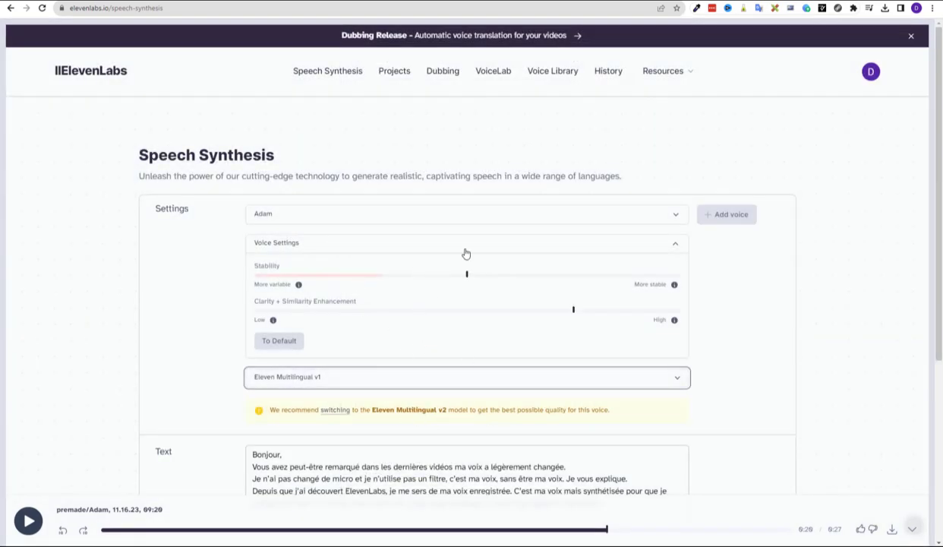
scroll(446, 202, "down", 2)
scroll(497, 341, "down", 2)
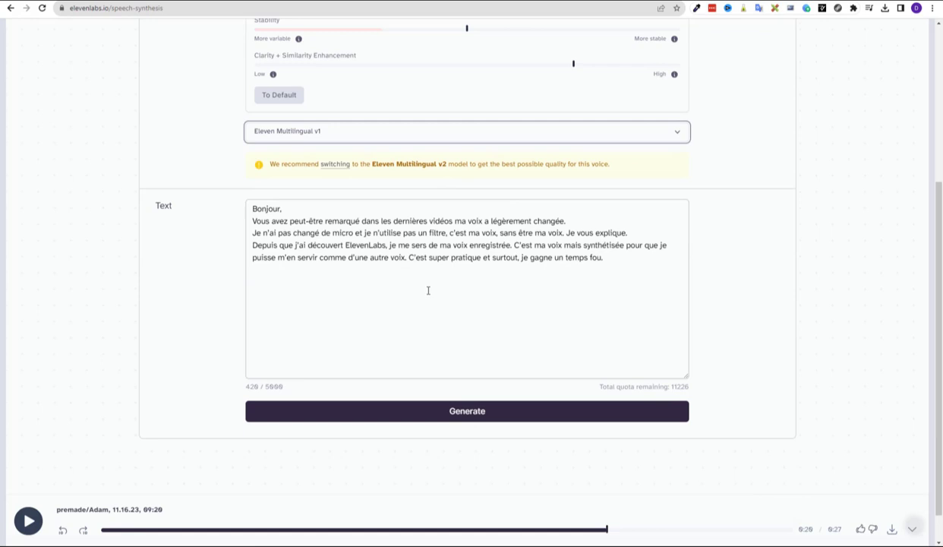
Step: Rewind the player, regenerate the French speech with Ctrl+Enter, and pause at 0:19
left_click(63, 530)
left_click(63, 529)
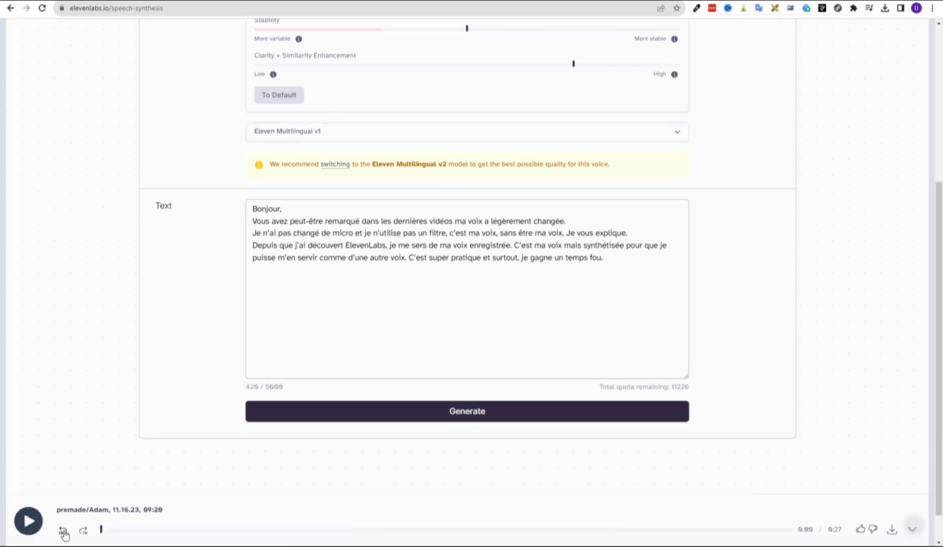
key("ctrl+Return")
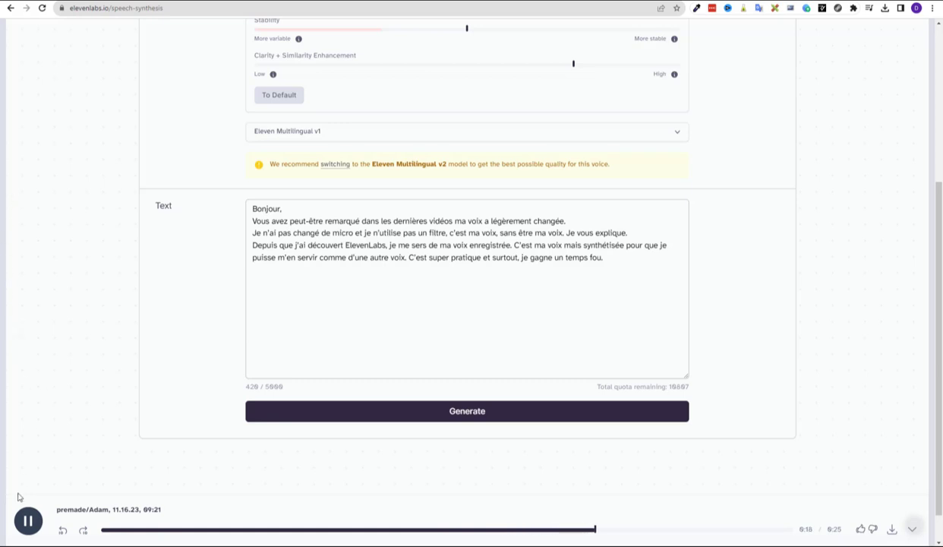
left_click(28, 519)
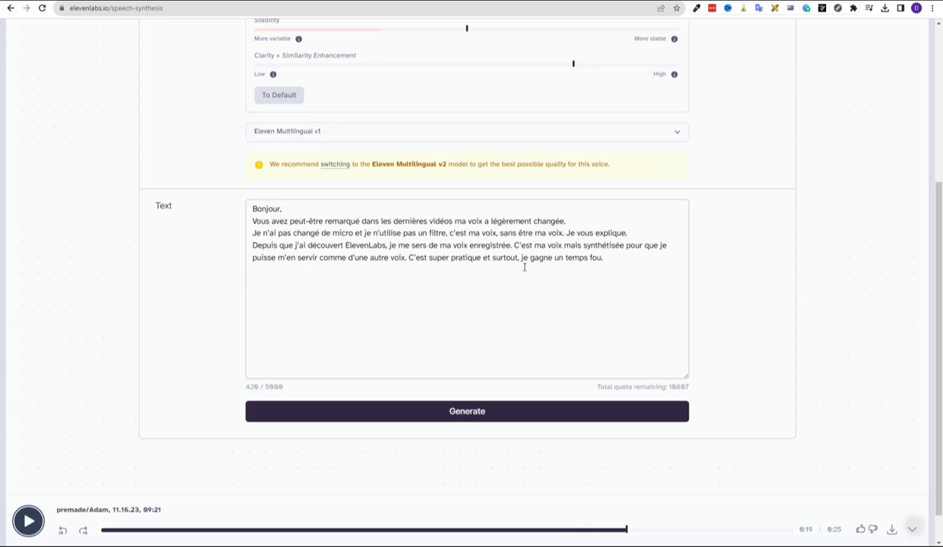
scroll(521, 233, "up", 4)
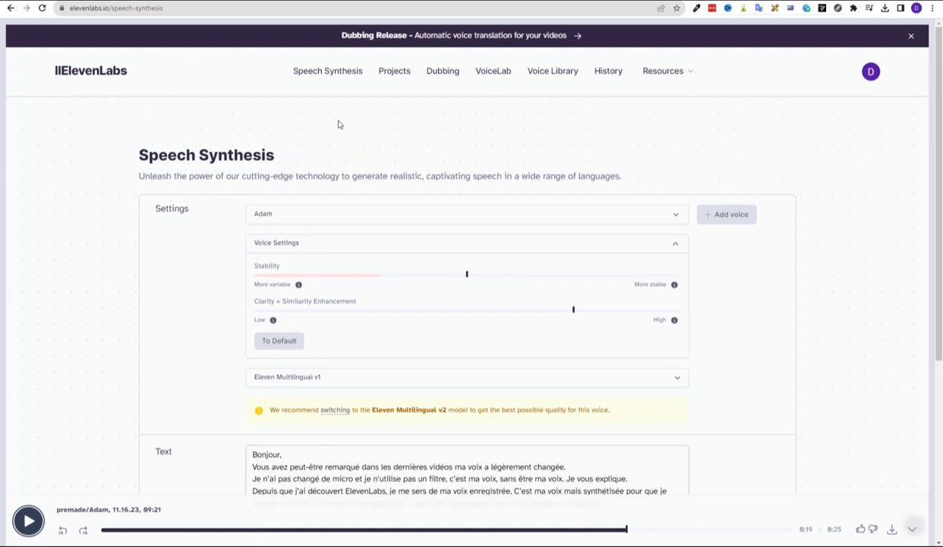
Step: Browse Projects and Dubbing, where 'essai 1' is listed, then view VoiceLab's two cloned voices
left_click(403, 72)
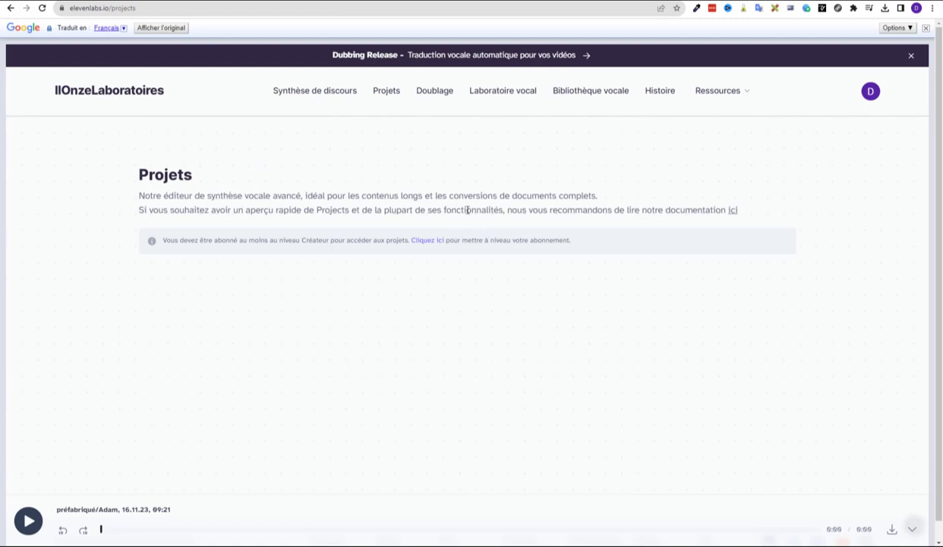
mouse_move(468, 210)
left_click(434, 93)
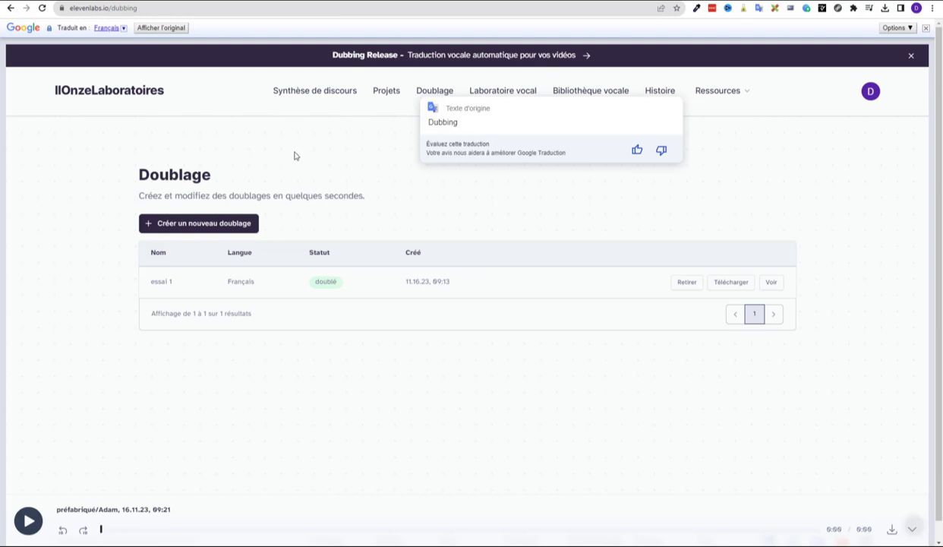
left_click(486, 92)
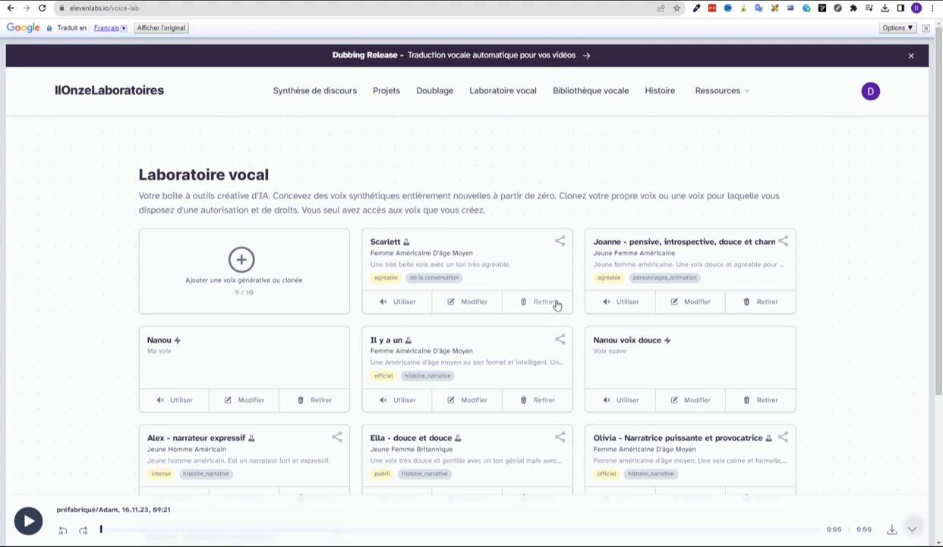
scroll(265, 350, "down", 2)
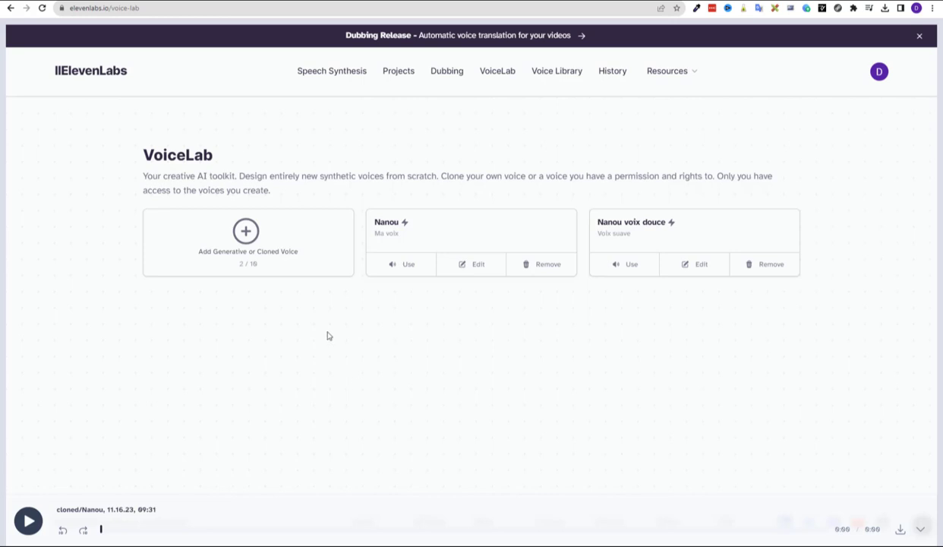
Step: Start a new instant voice clone and enter a name for it
left_click(245, 234)
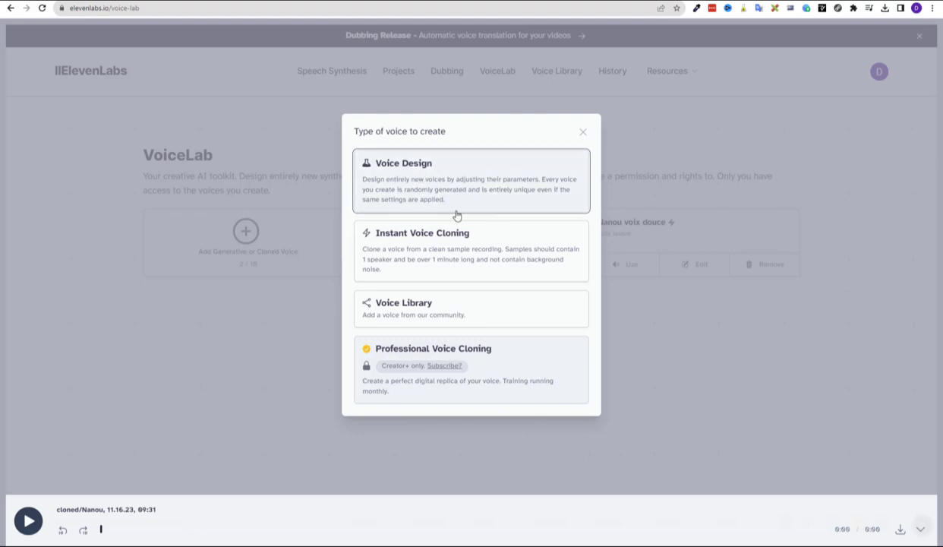
left_click(421, 248)
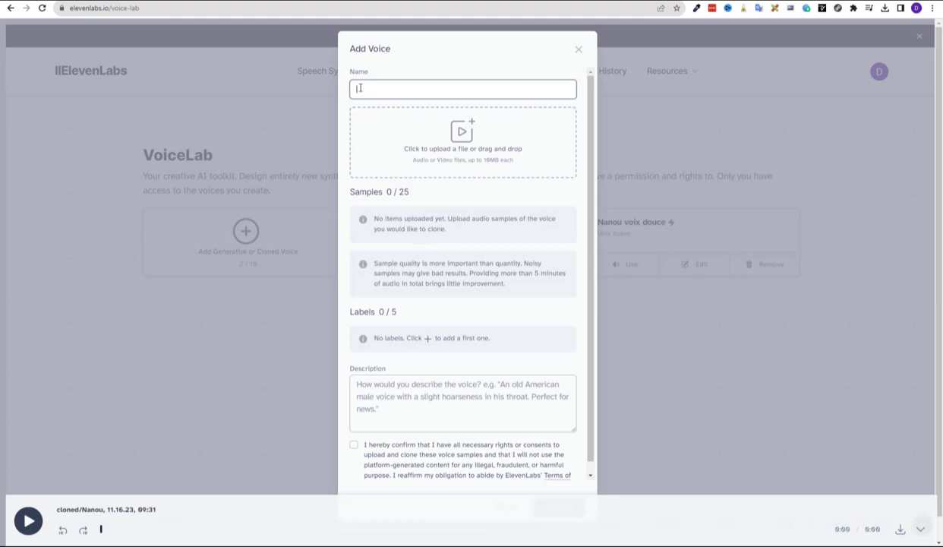
type("ddd")
Step: Accept the voice-cloning consent statement, then cancel the new voice without adding it
scroll(467, 354, "down", 1)
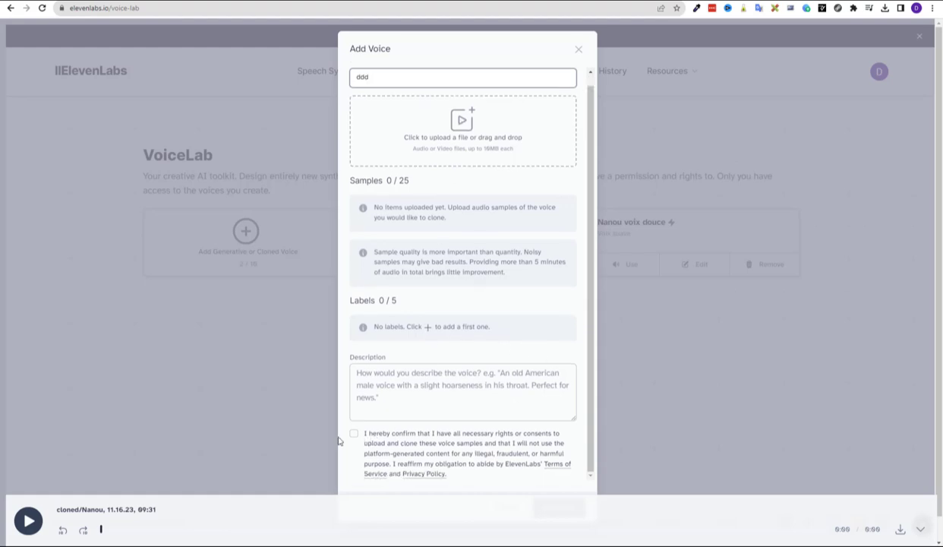
left_click(354, 435)
scroll(440, 456, "down", 1)
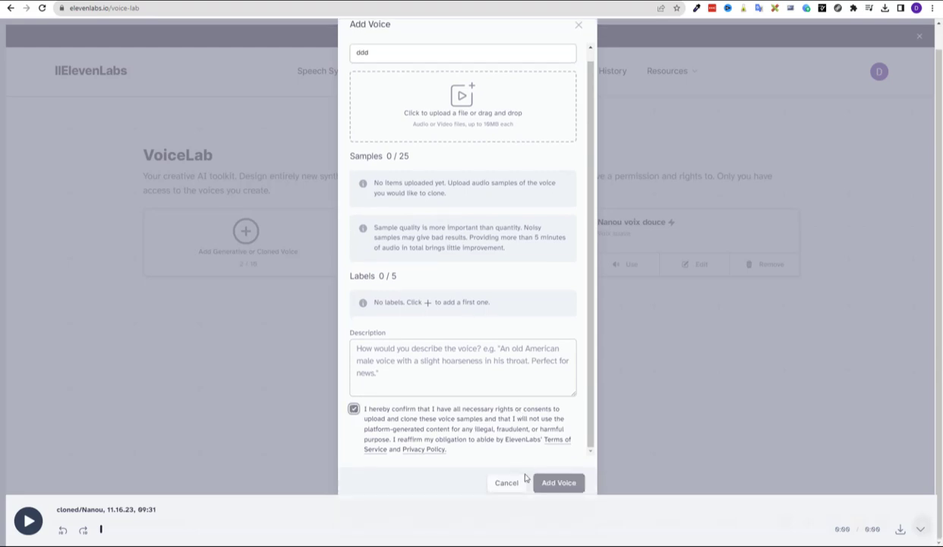
left_click(209, 408)
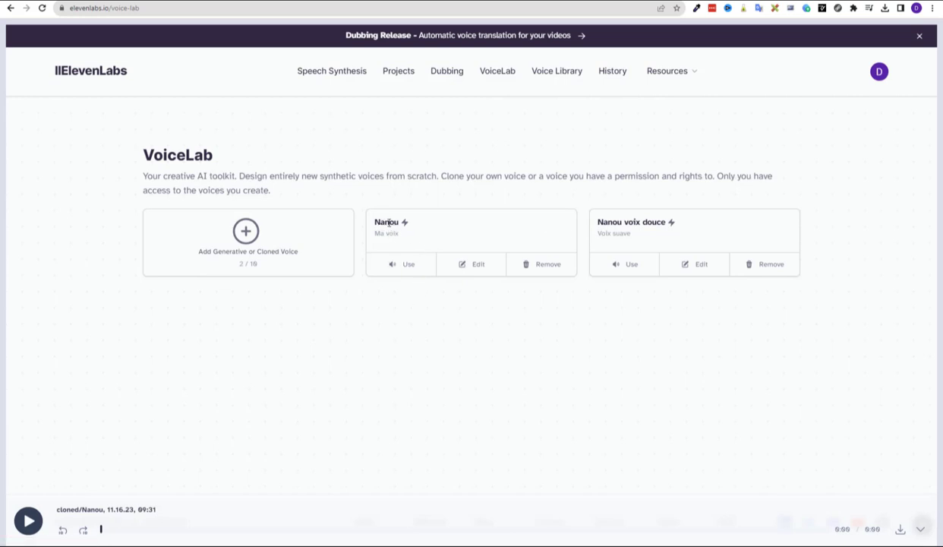
Step: Open the History of generated samples and turn off translation to show the site in English
left_click(406, 266)
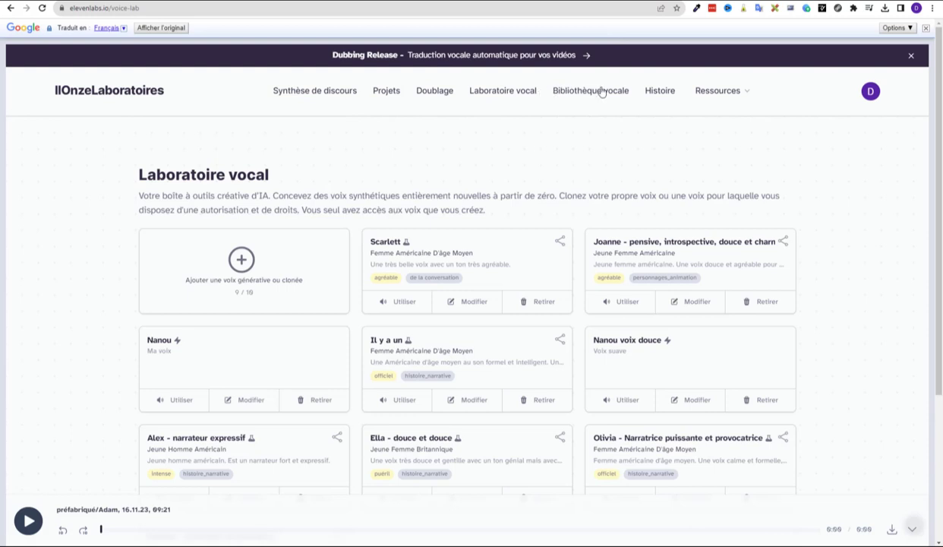
mouse_move(606, 94)
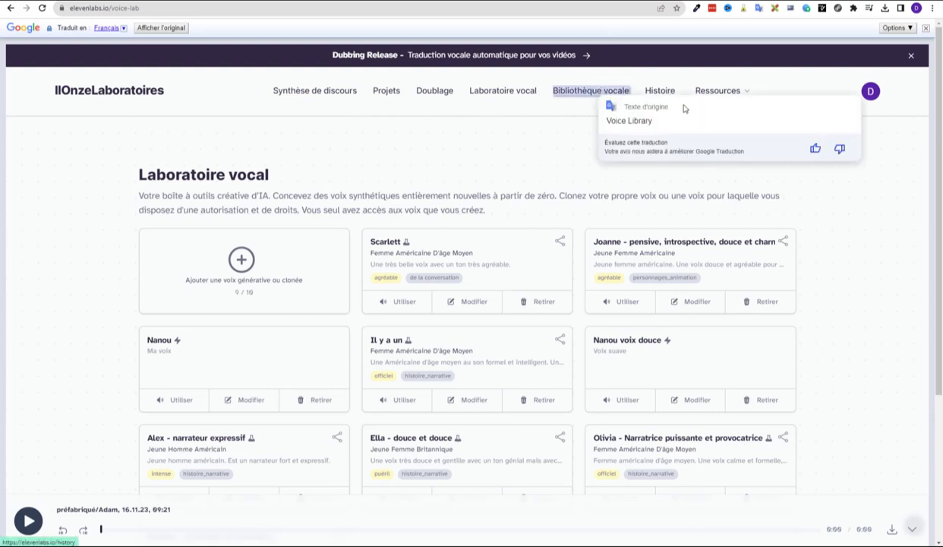
left_click(660, 91)
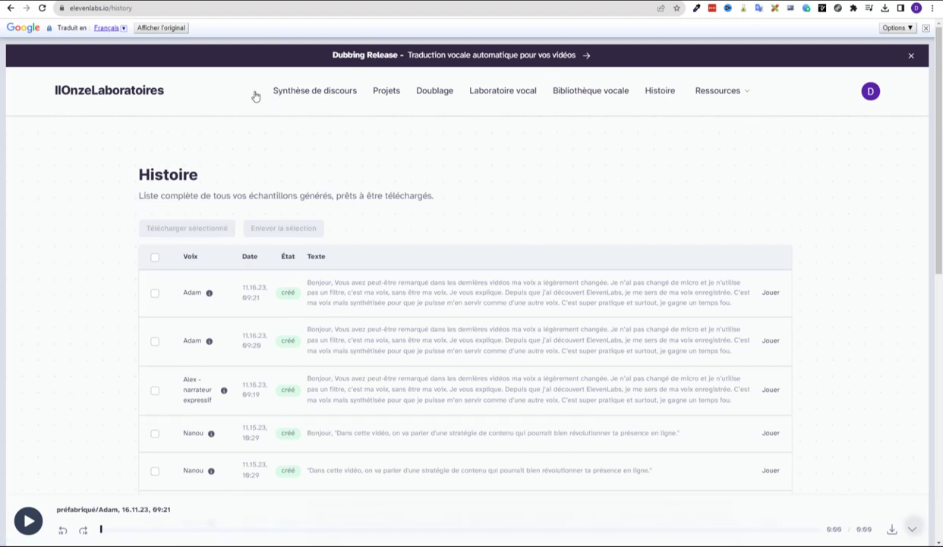
left_click(925, 28)
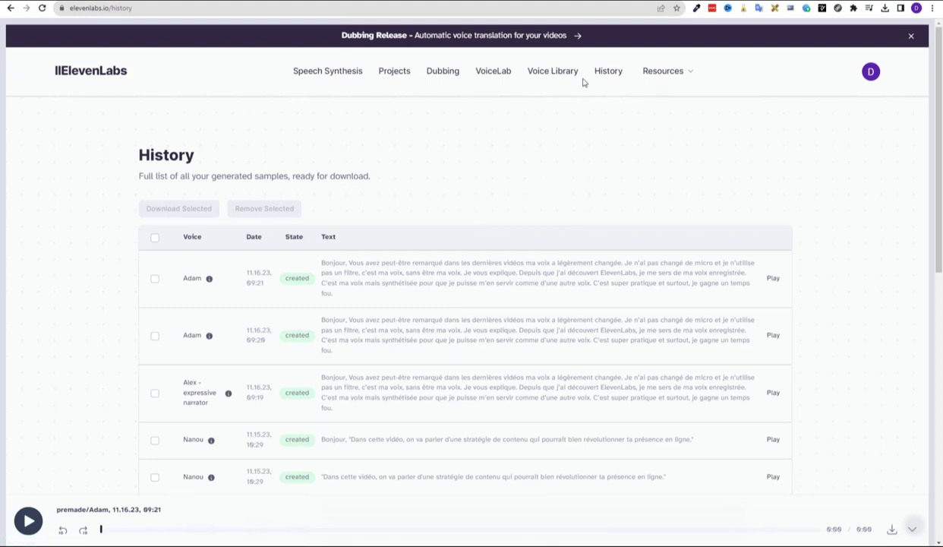
Step: Review the Subscription plans page, scrolling through the available plans
left_click(75, 70)
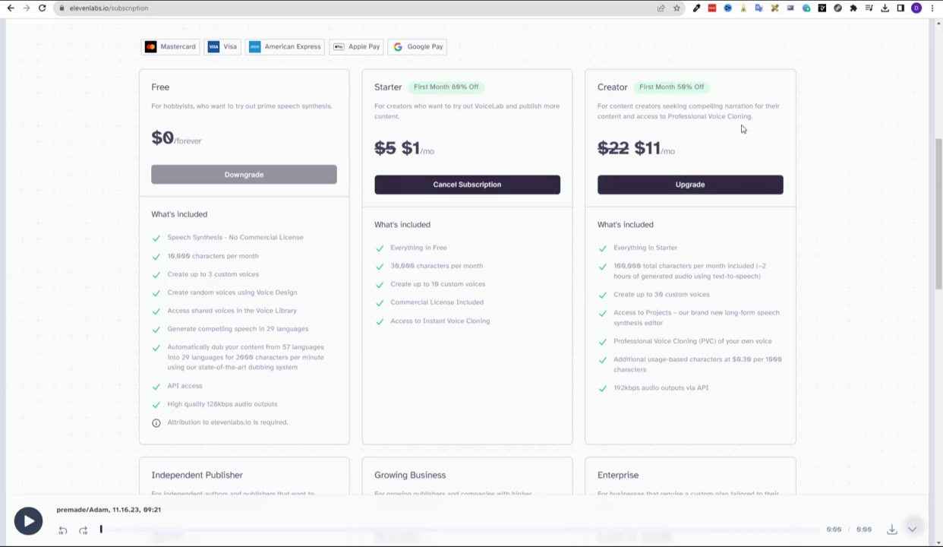
scroll(742, 128, "down", 1)
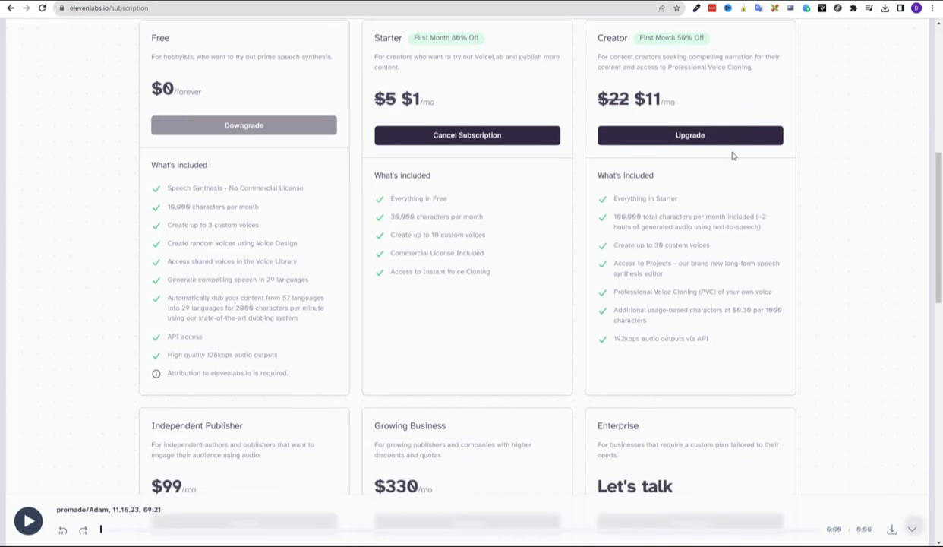
scroll(779, 183, "up", 2)
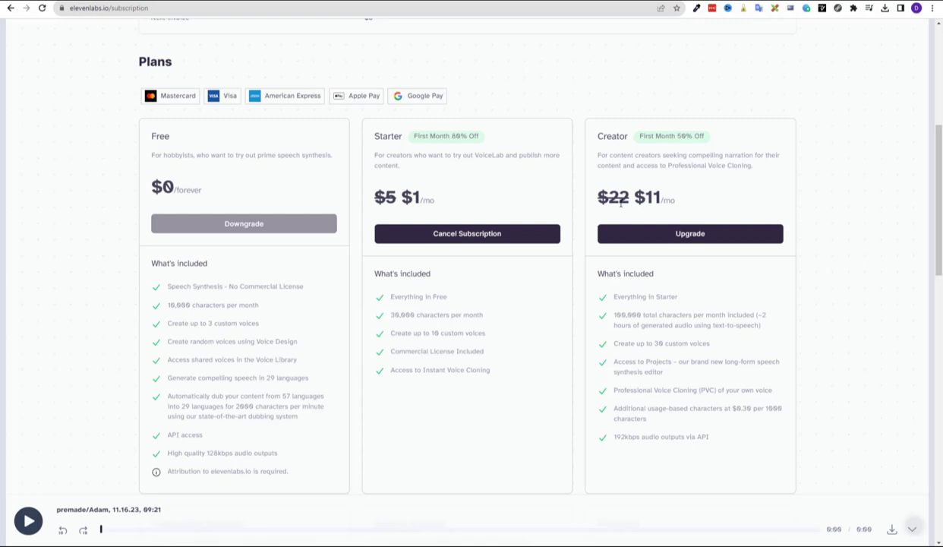
scroll(711, 193, "down", 1)
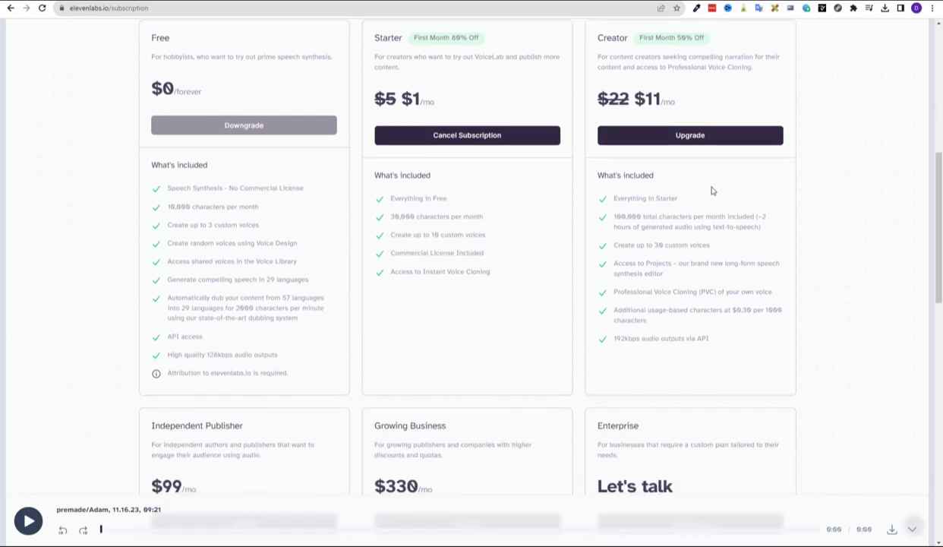
scroll(700, 199, "down", 2)
scroll(699, 186, "down", 2)
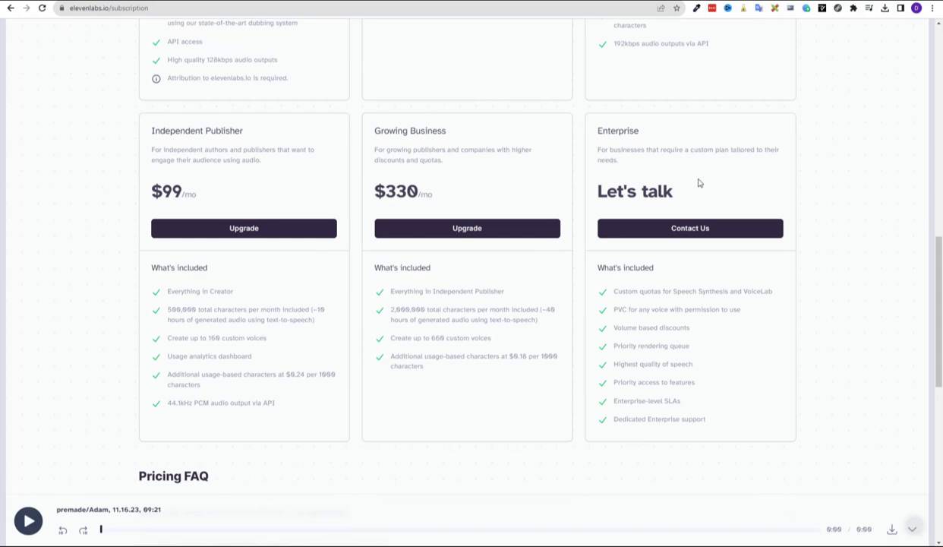
scroll(700, 183, "down", 3)
scroll(806, 200, "up", 4)
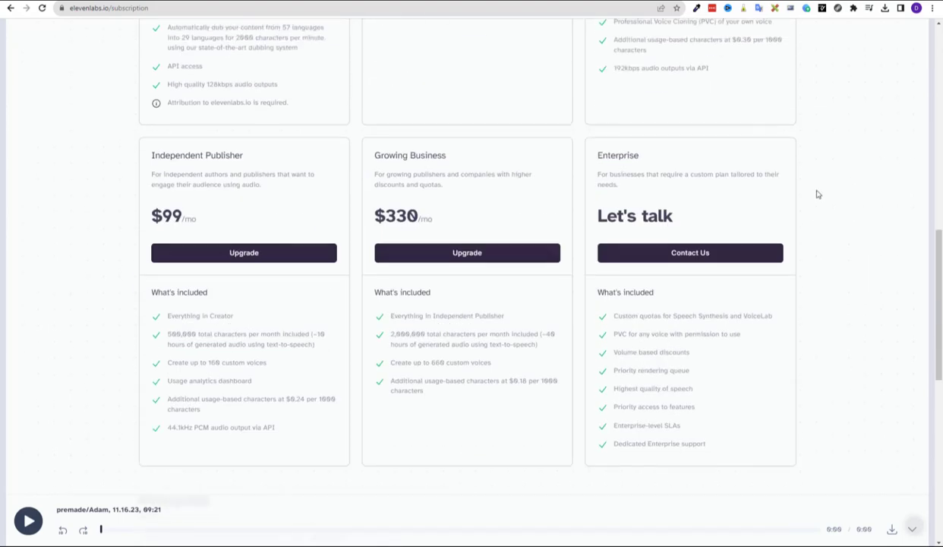
scroll(817, 195, "up", 1)
scroll(835, 76, "up", 5)
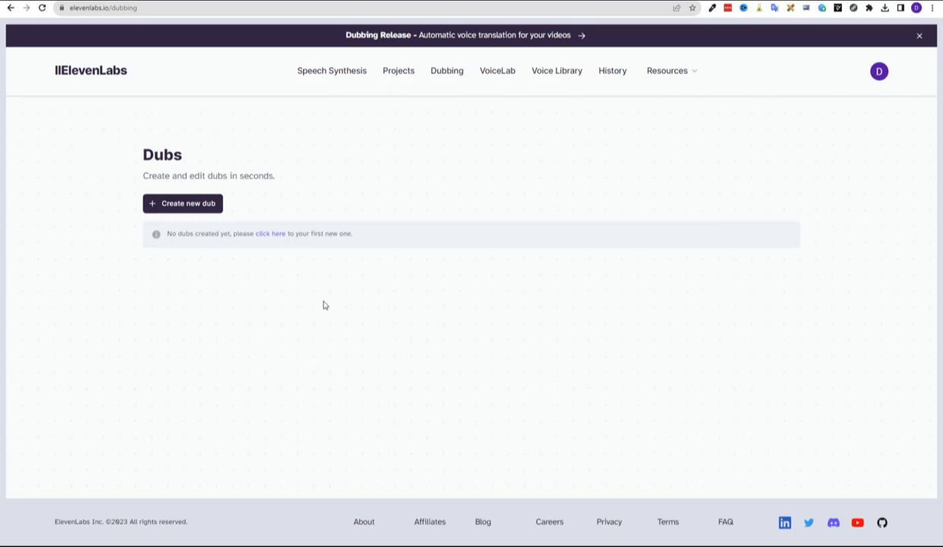
Step: Start a new dub named 'essai 1' with English as the source language
left_click(190, 209)
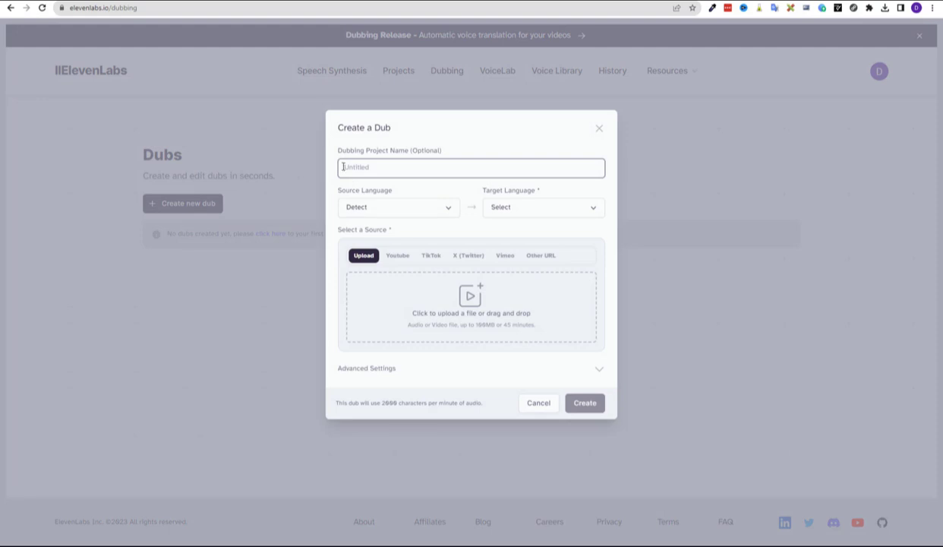
type("I")
left_click(447, 211)
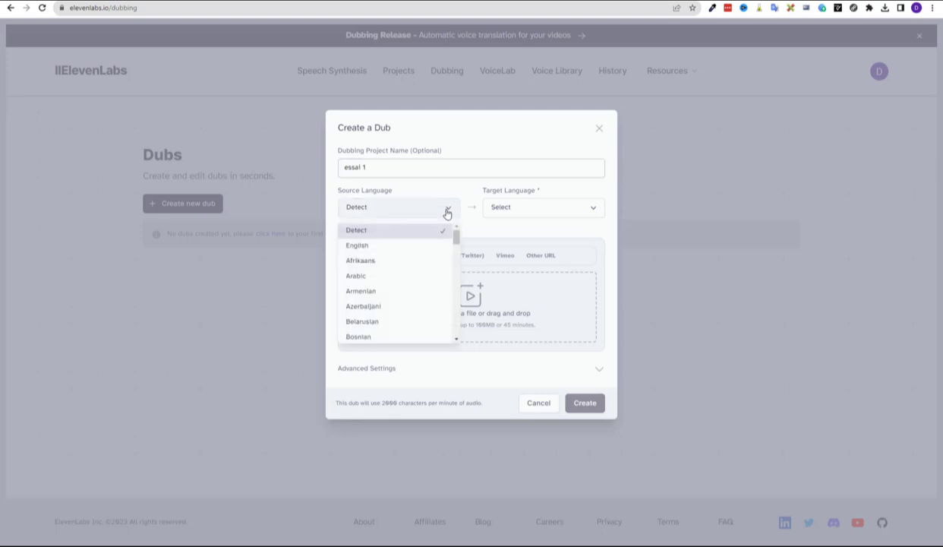
scroll(394, 265, "down", 2)
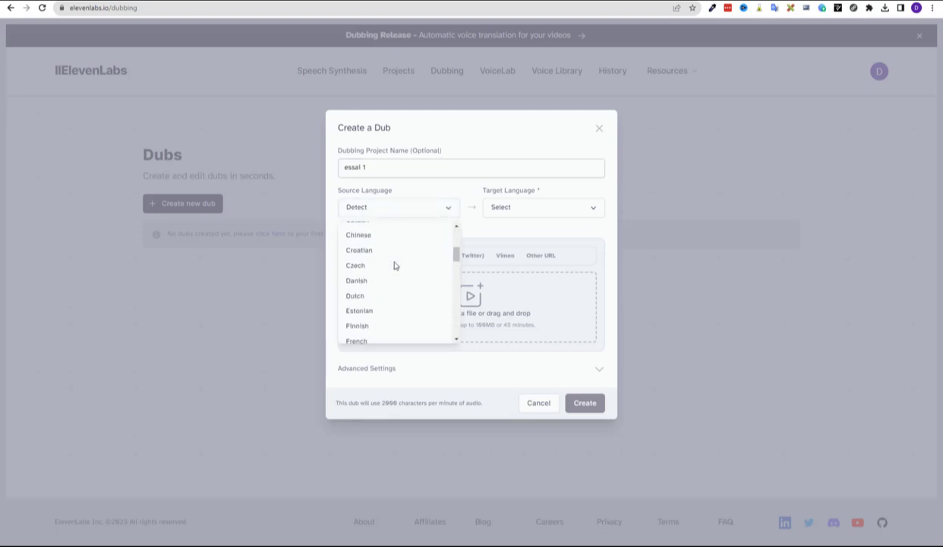
scroll(394, 265, "up", 1)
scroll(394, 265, "up", 1)
left_click(364, 245)
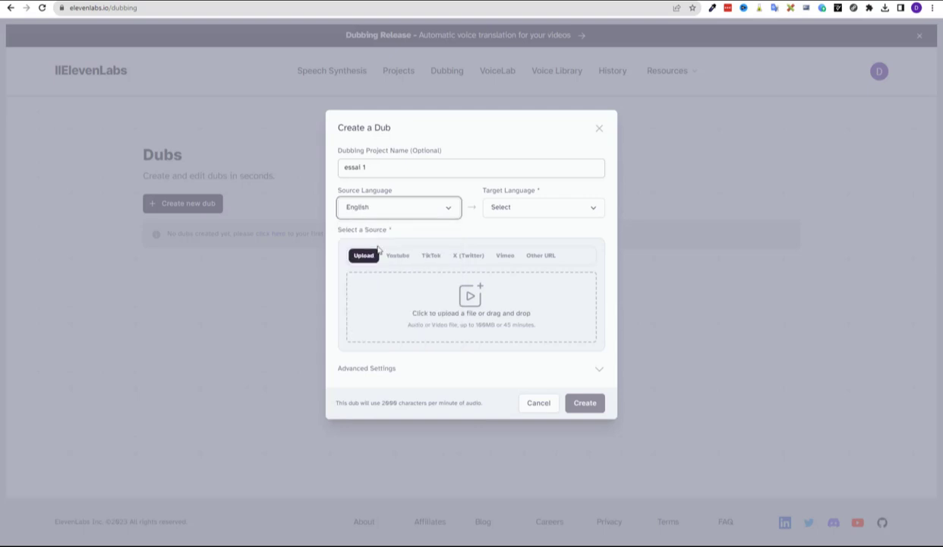
Step: Set French as the target language and keep file upload as the dub source
left_click(593, 213)
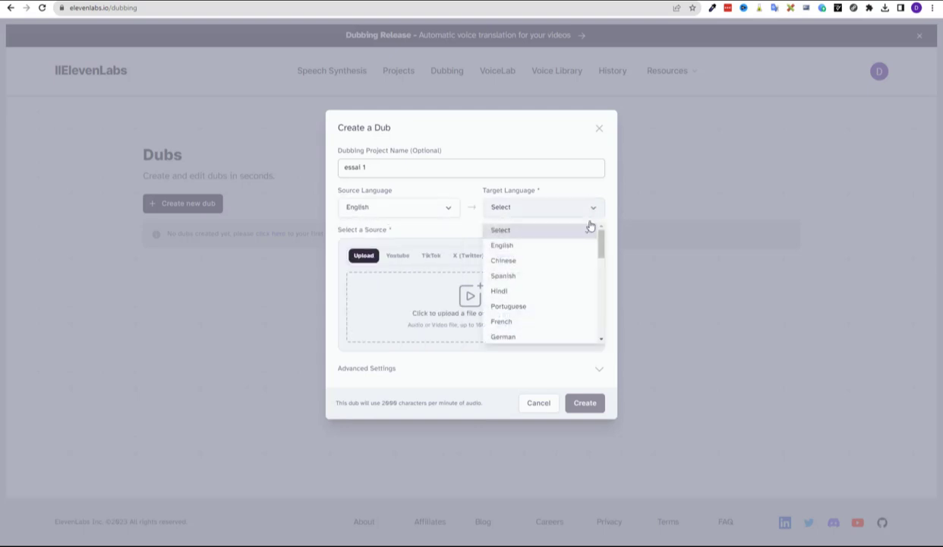
left_click(506, 321)
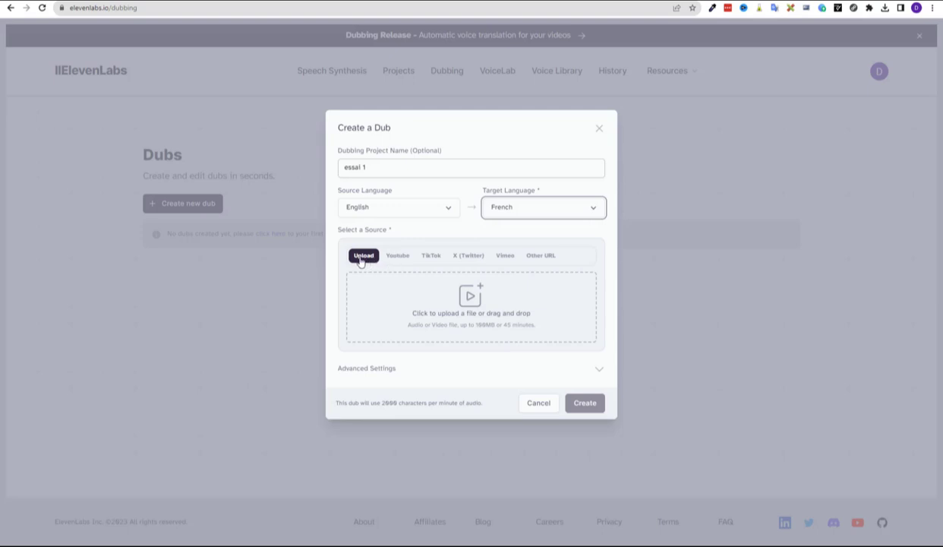
left_click(396, 256)
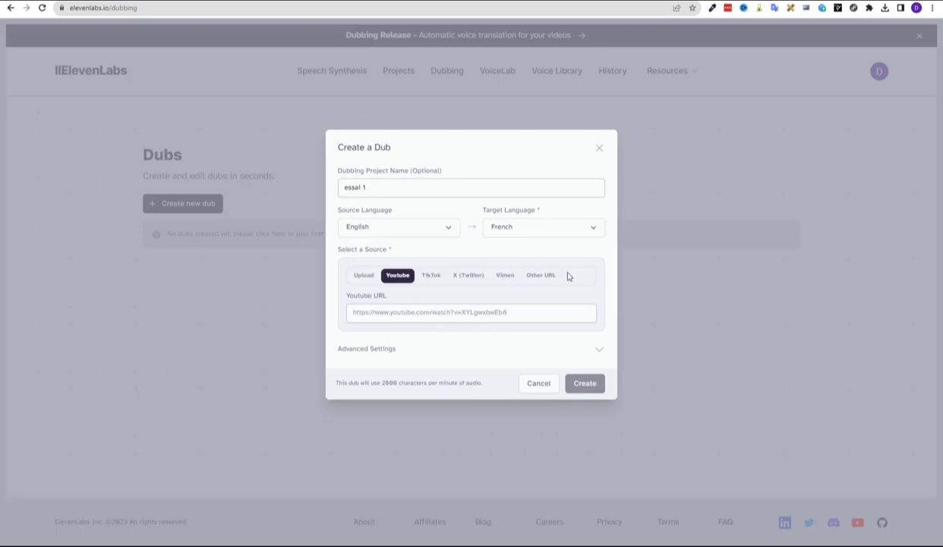
left_click(360, 278)
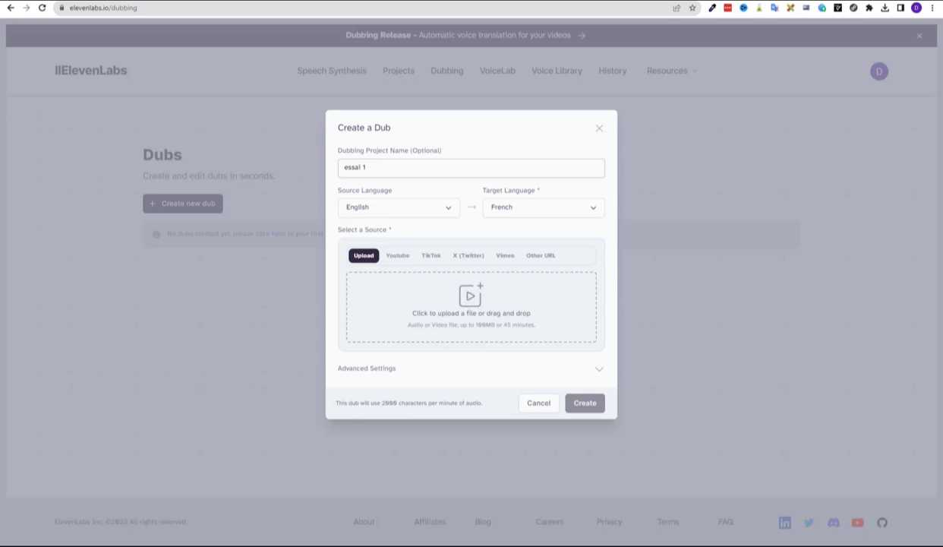
Step: Drop essai elevenlabs.mp4 from File Explorer into the upload area and create the essai 1 dub
key("alt+Tab")
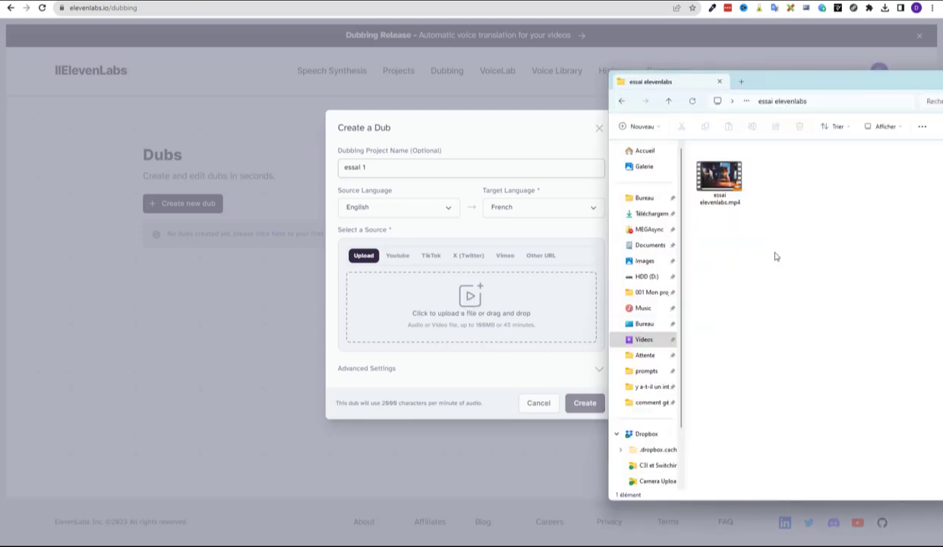
mouse_move(719, 178)
left_mouse_down()
mouse_move(586, 266)
mouse_move(480, 299)
left_mouse_up()
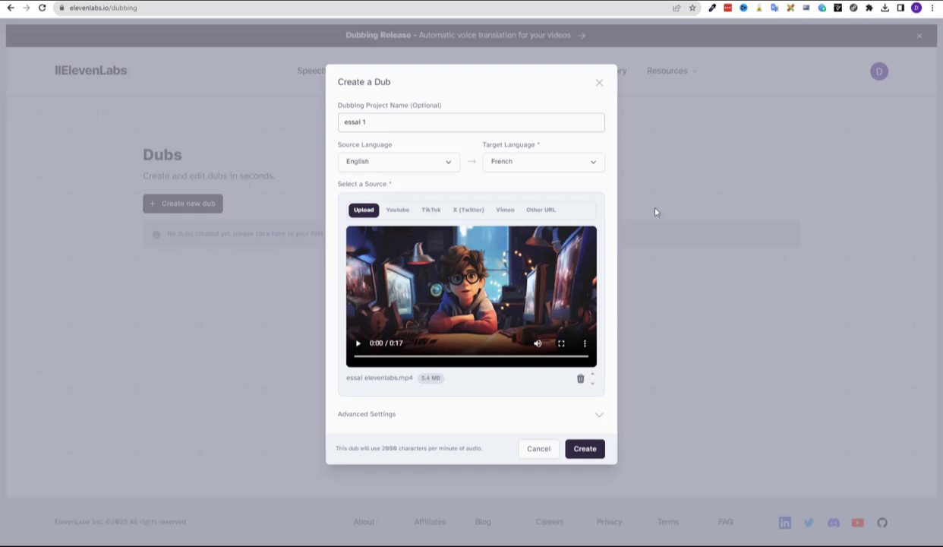
left_click(582, 454)
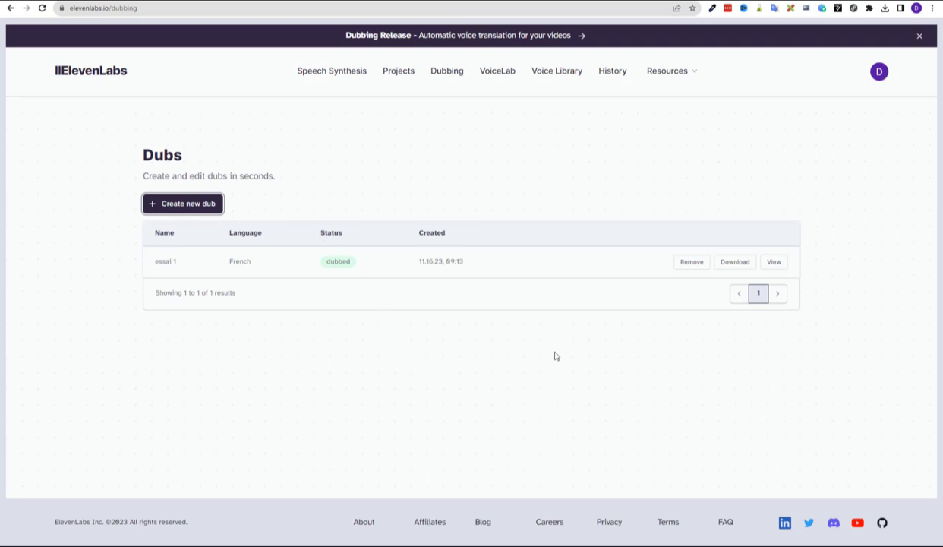
Step: Download the essai 1 French dub, then open and close its details viewer
left_click(775, 264)
left_click(736, 265)
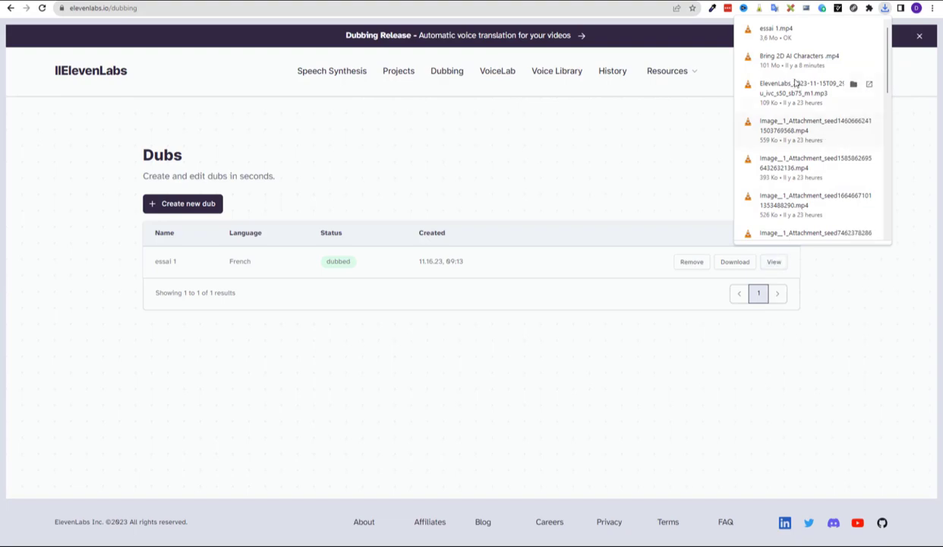
left_click(774, 263)
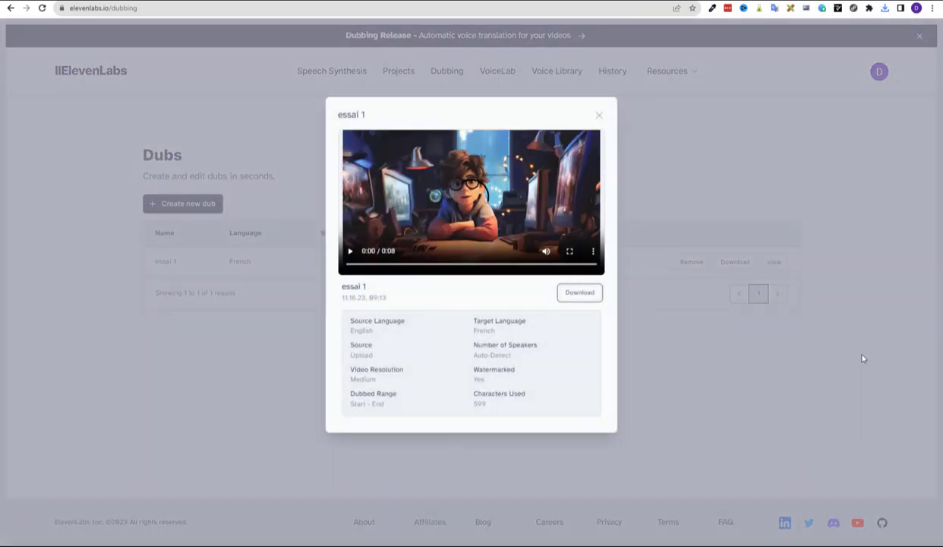
left_click(753, 418)
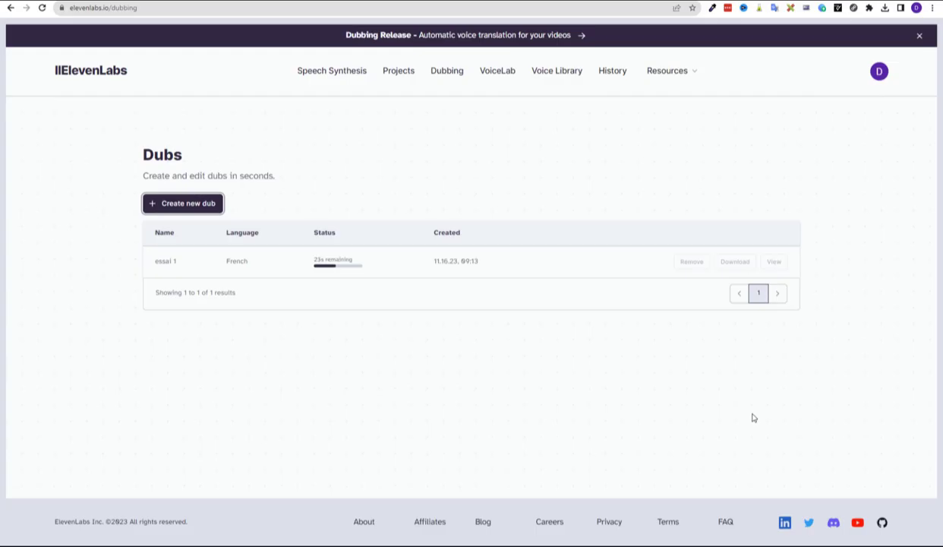